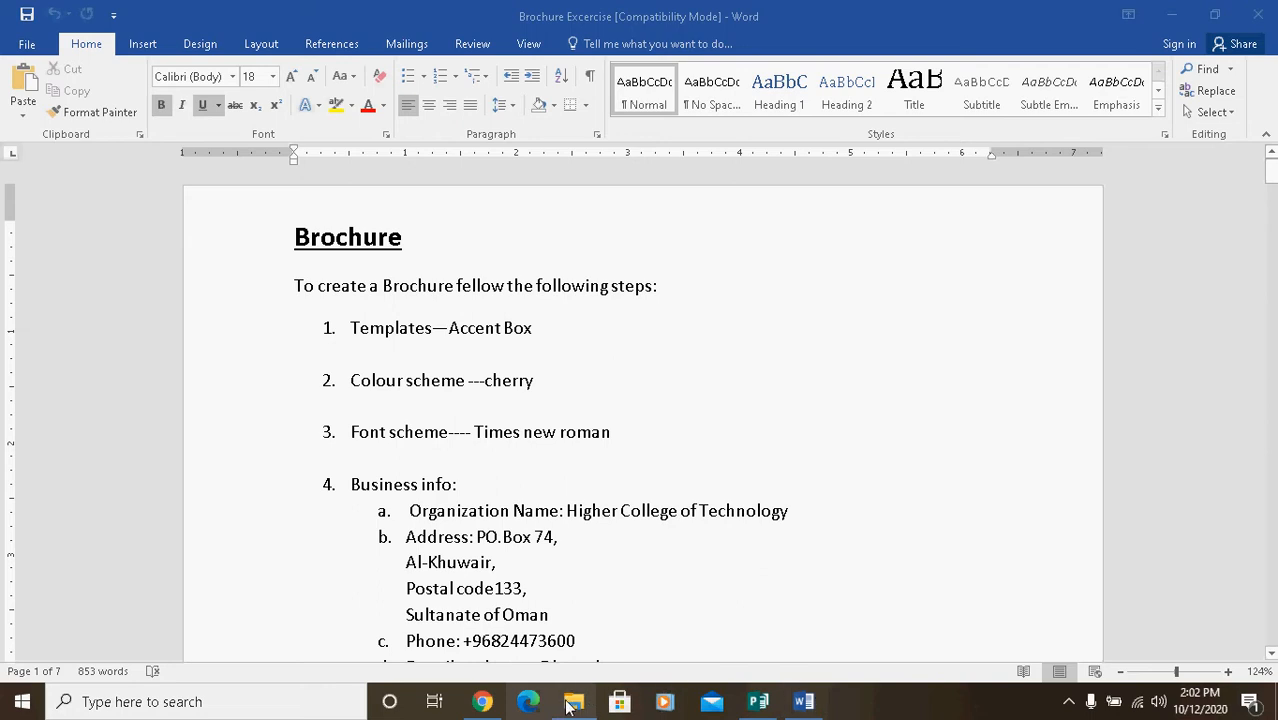
Step: Review the files in the brochure exercise folder and the template instructions in the Brochure Excercise Word document
left_click(573, 703)
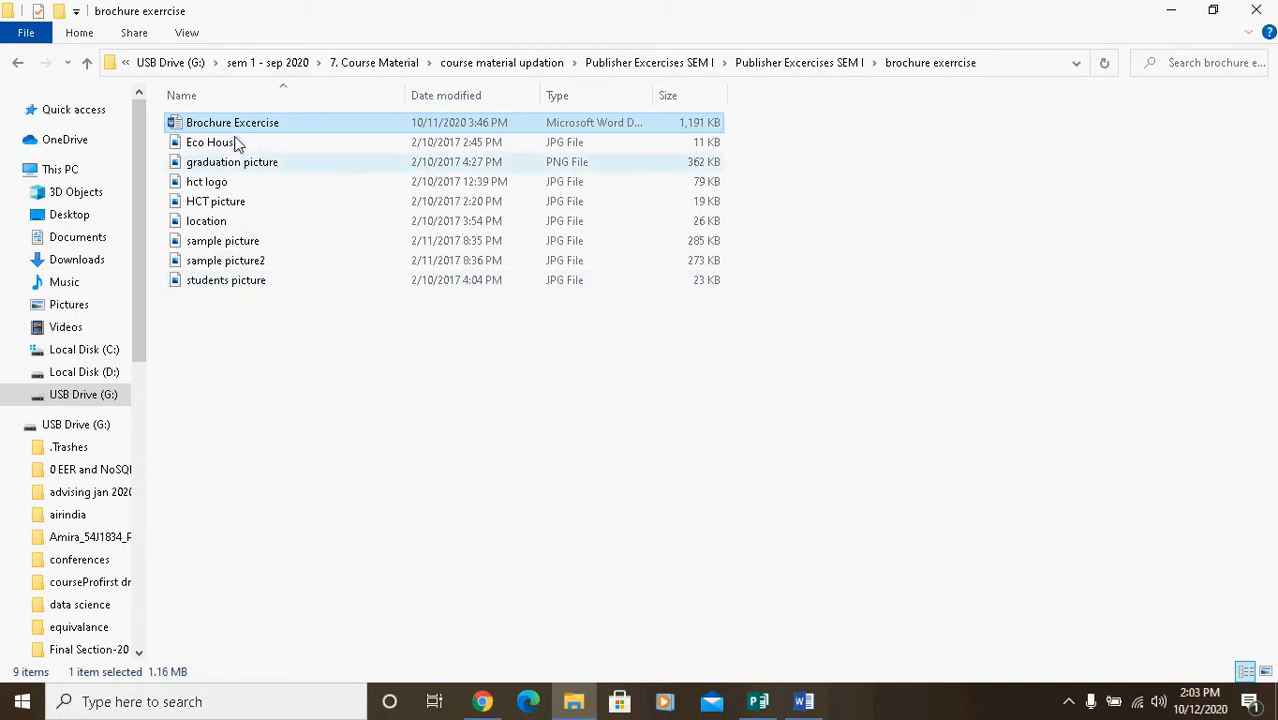
left_click(799, 702)
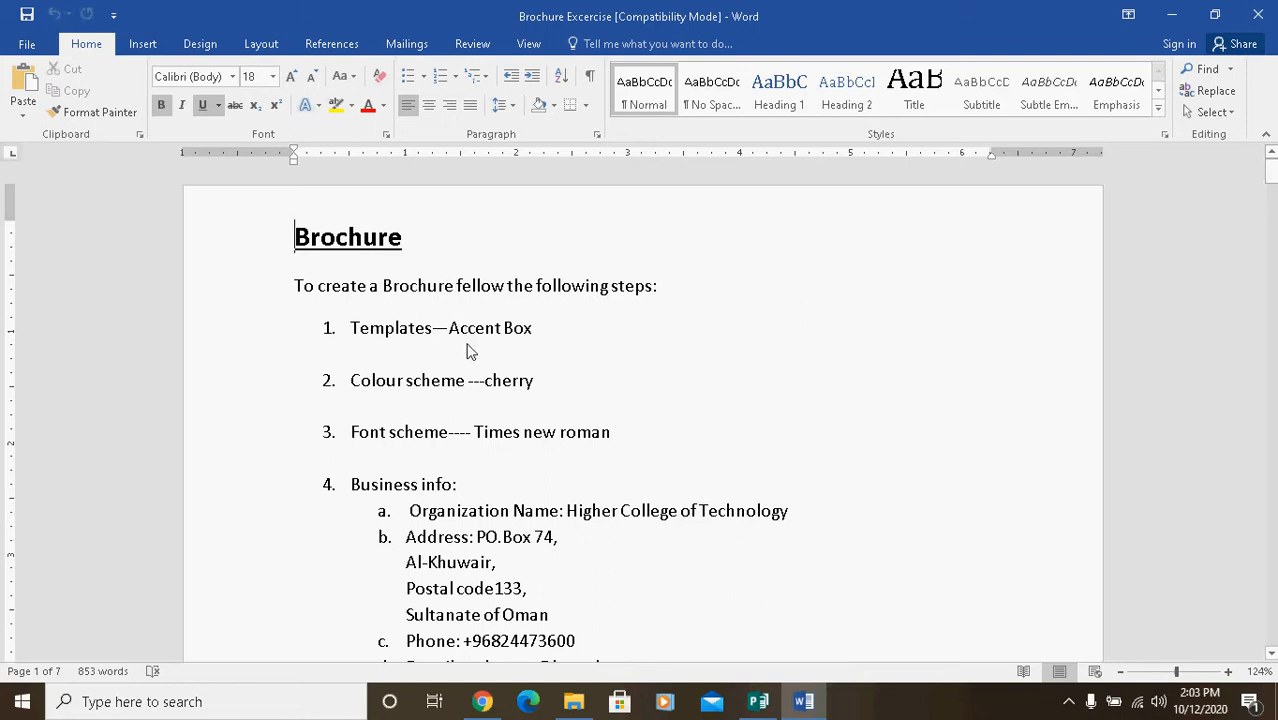
left_click(571, 704)
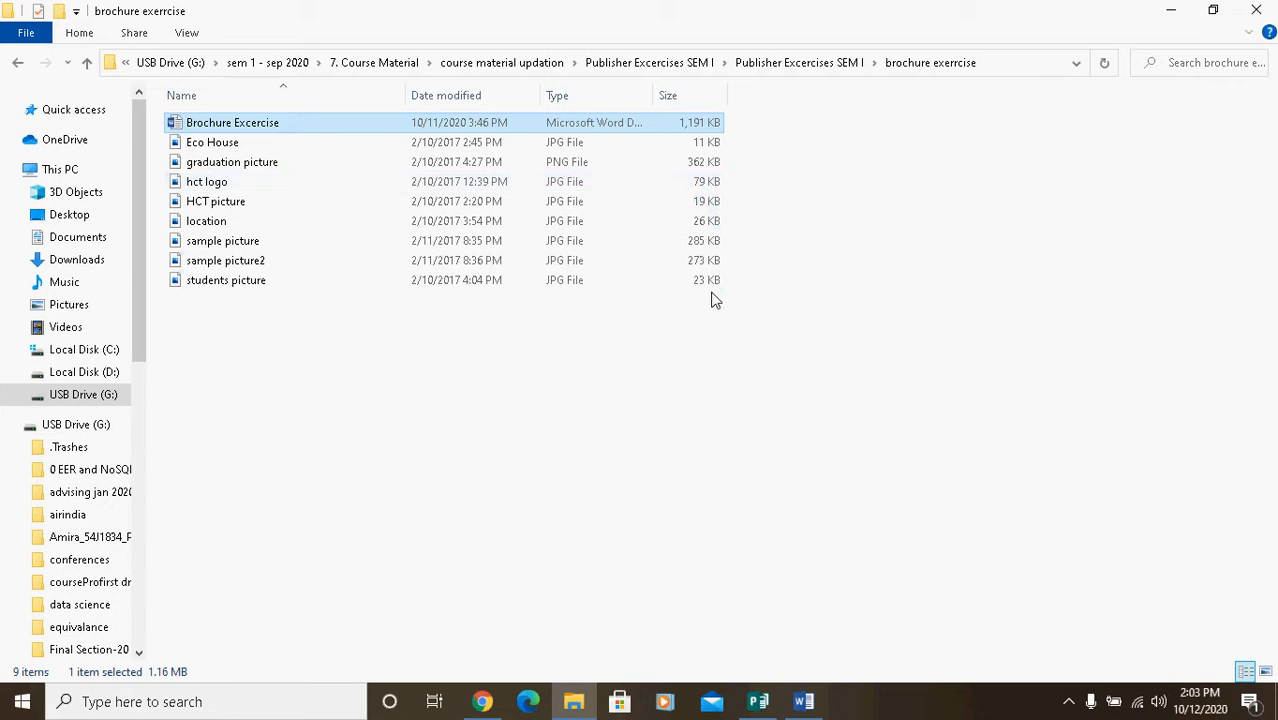
Step: Switch to Publisher and open the built-in Brochures template collection
mouse_move(758, 706)
left_click(762, 678)
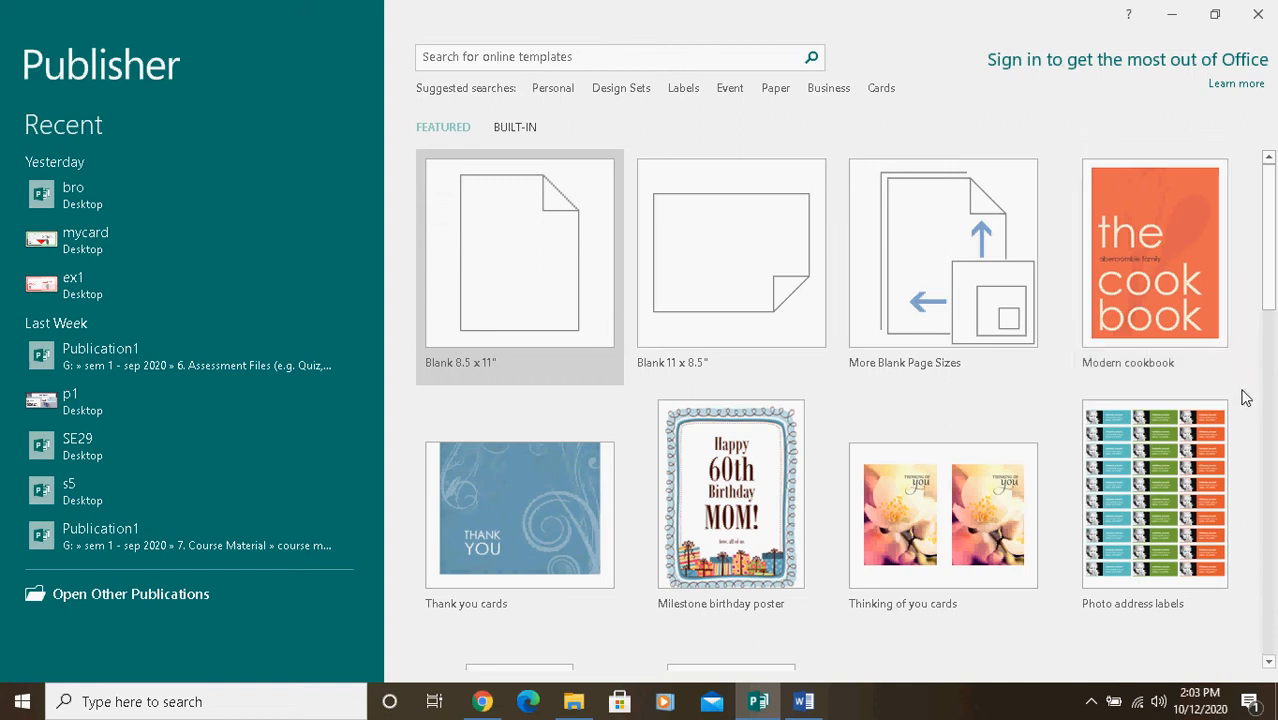
left_click(518, 125)
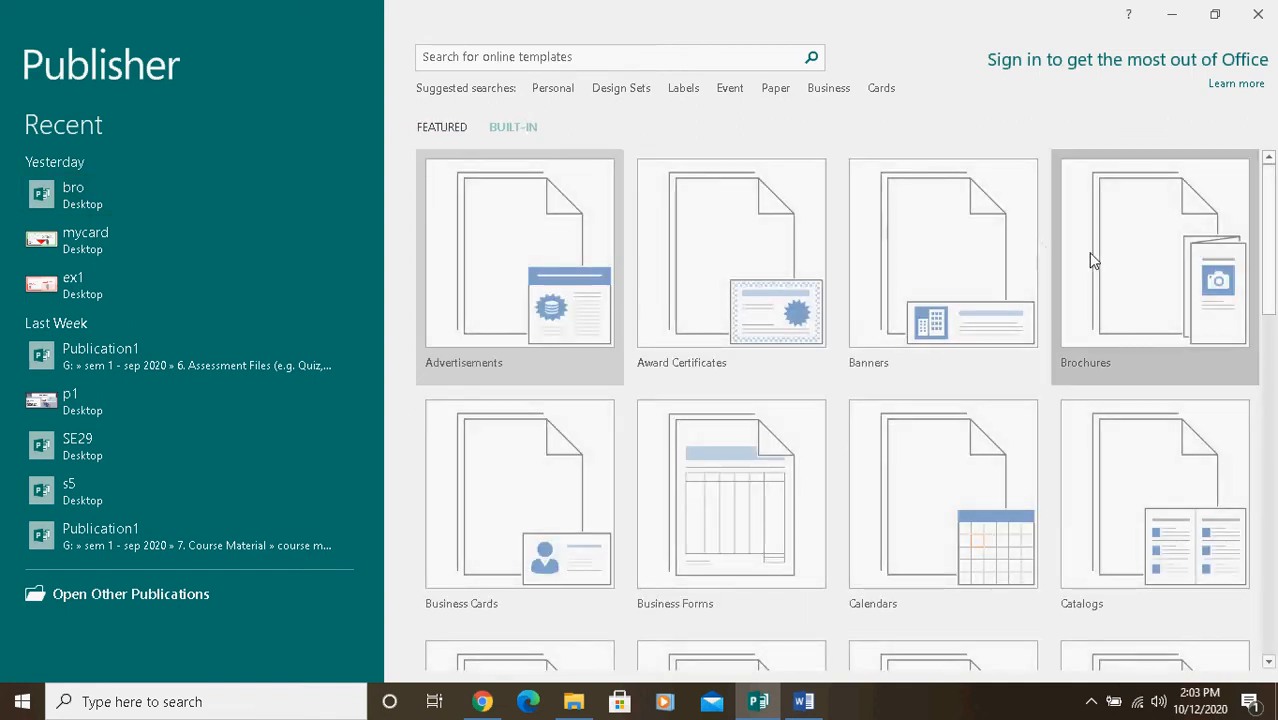
left_click(1150, 238)
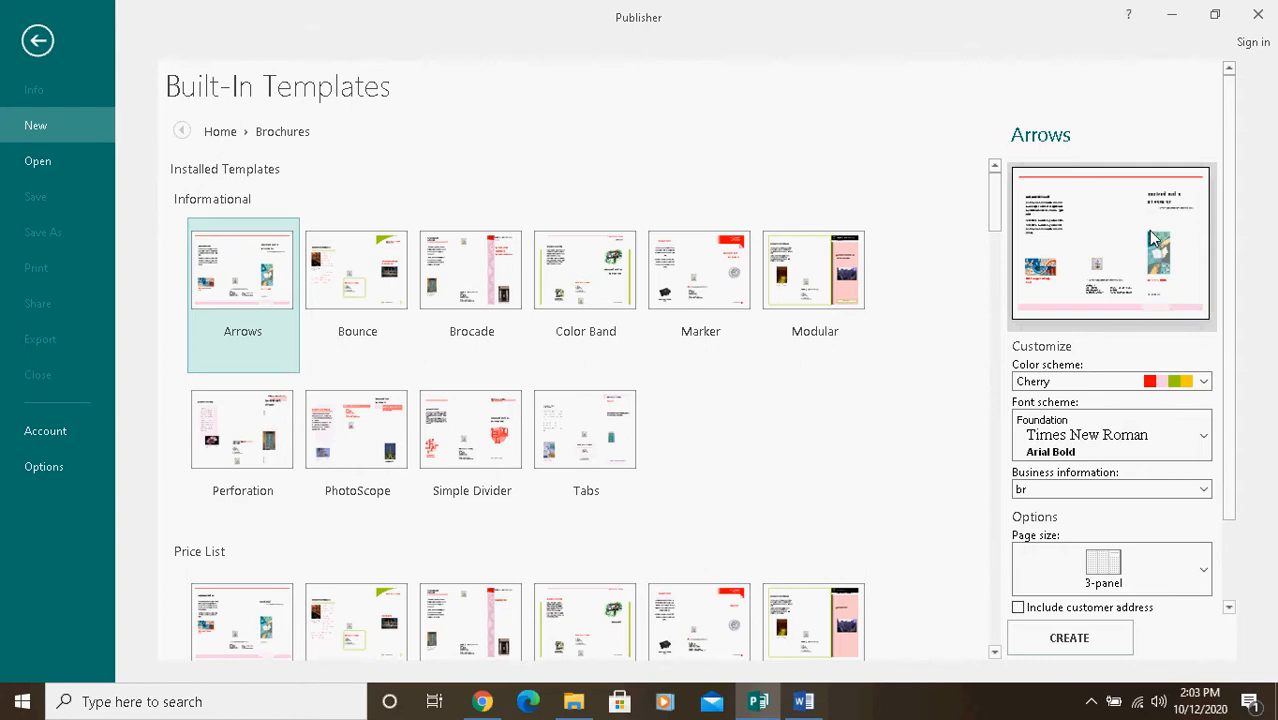
Step: Check the required template in the Word instructions and select the informational Accent Box brochure in Publisher
left_click(803, 702)
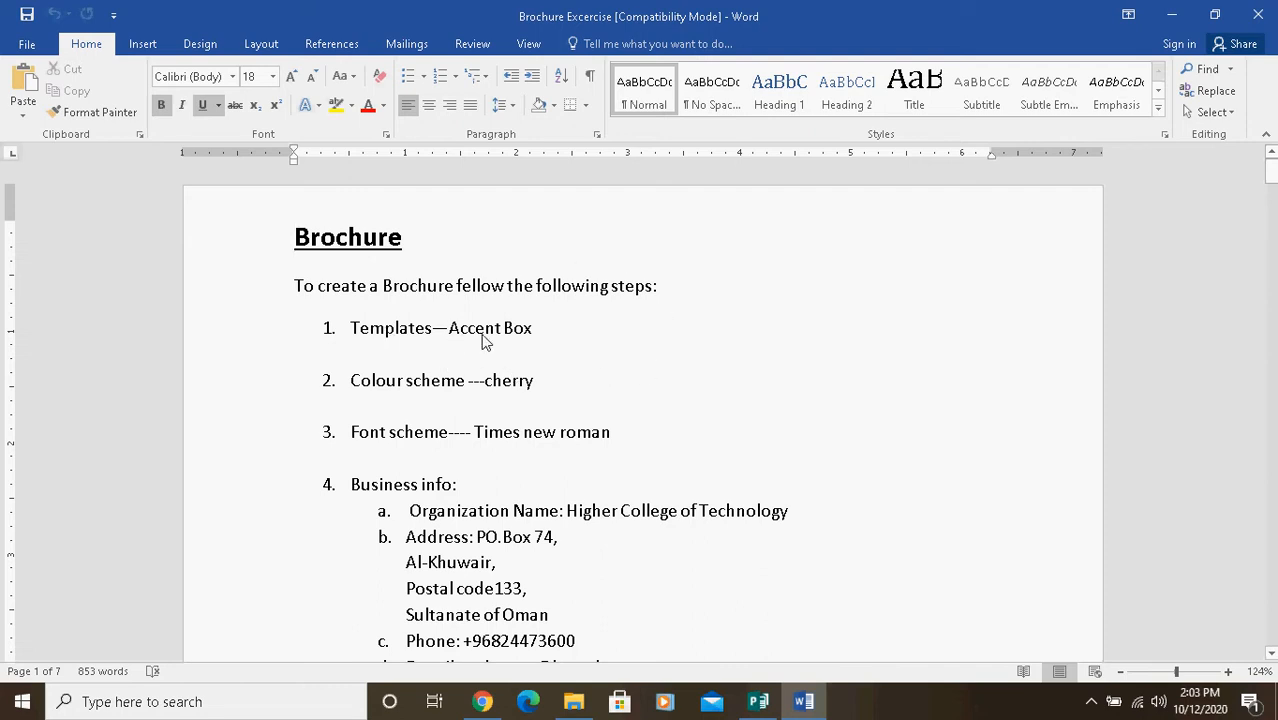
left_click(759, 702)
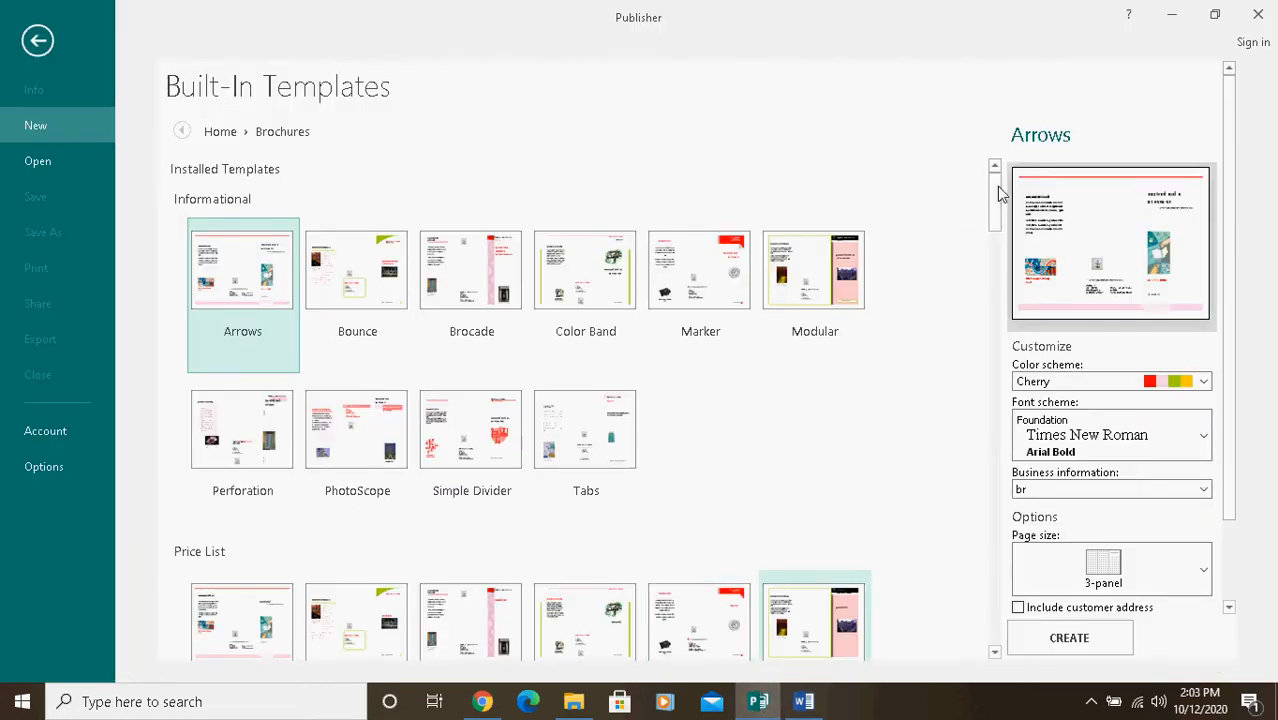
left_click_drag(1000, 193, 1005, 249)
left_click(268, 530)
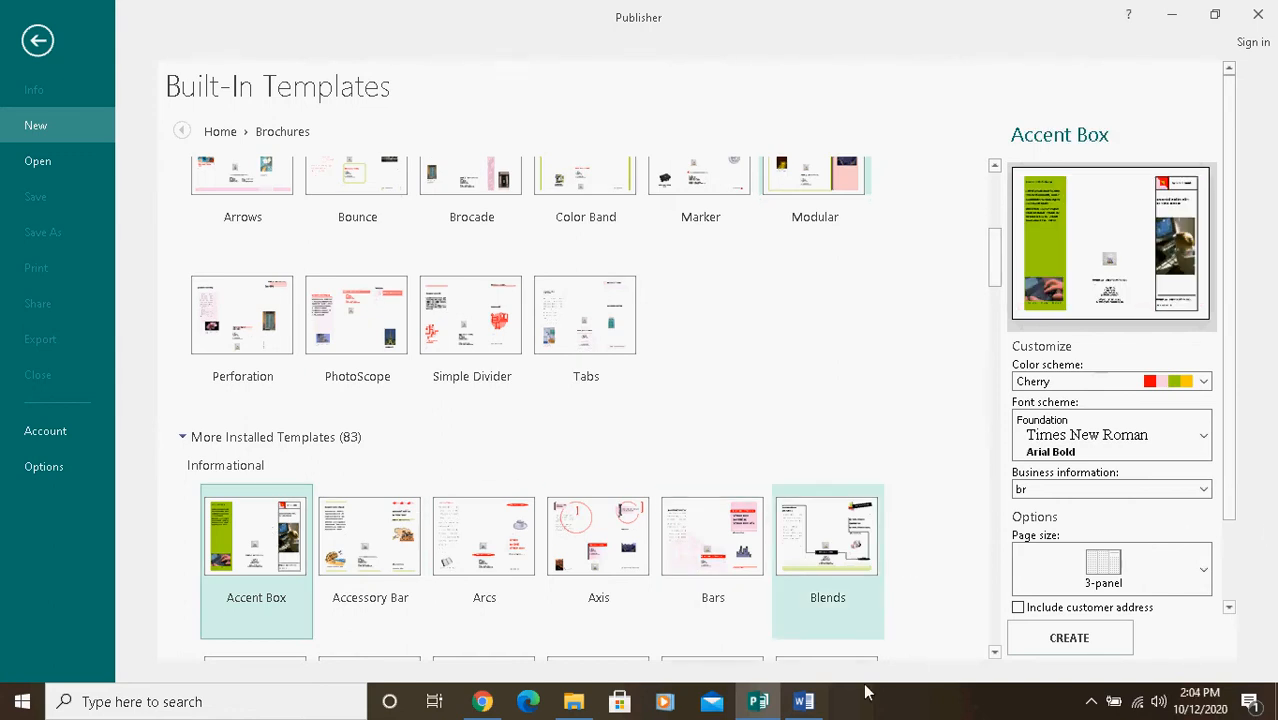
Step: Check the Word instructions, and in Publisher choose the Cherry color scheme and the Foundation font scheme with Times New Roman
left_click(804, 701)
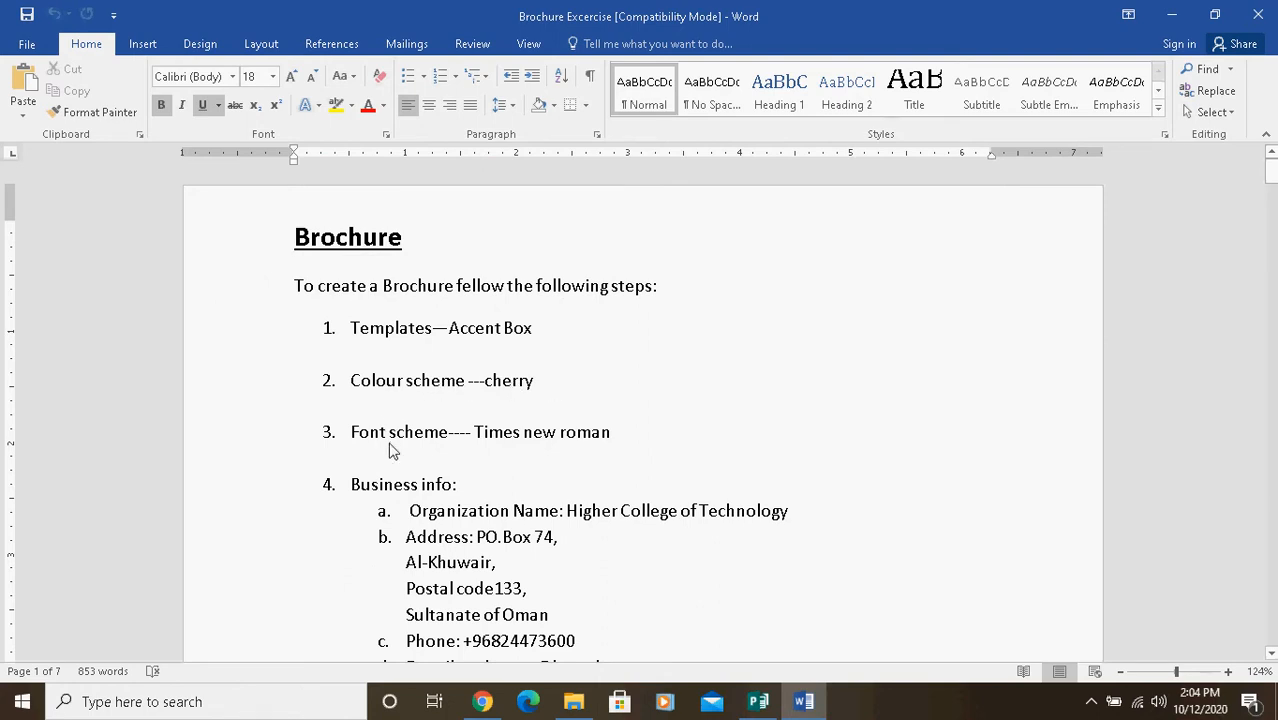
left_click(757, 706)
left_click(1204, 382)
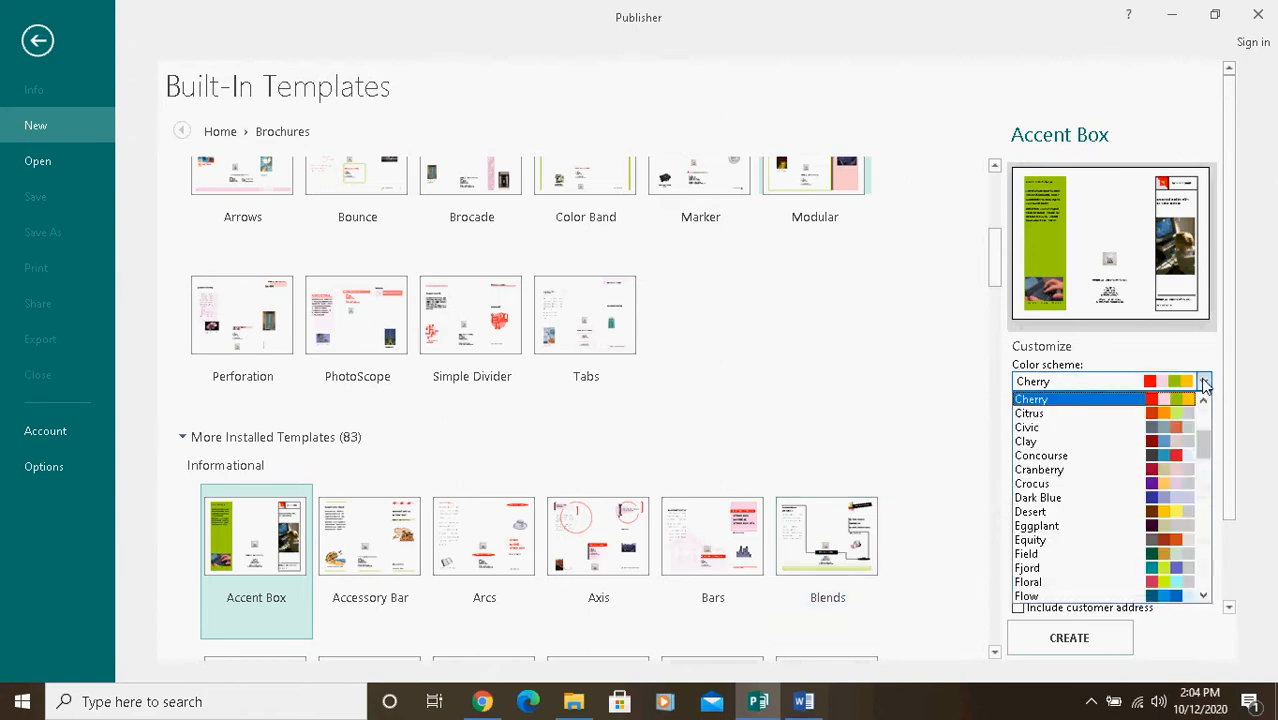
left_click(1048, 399)
left_click(1145, 440)
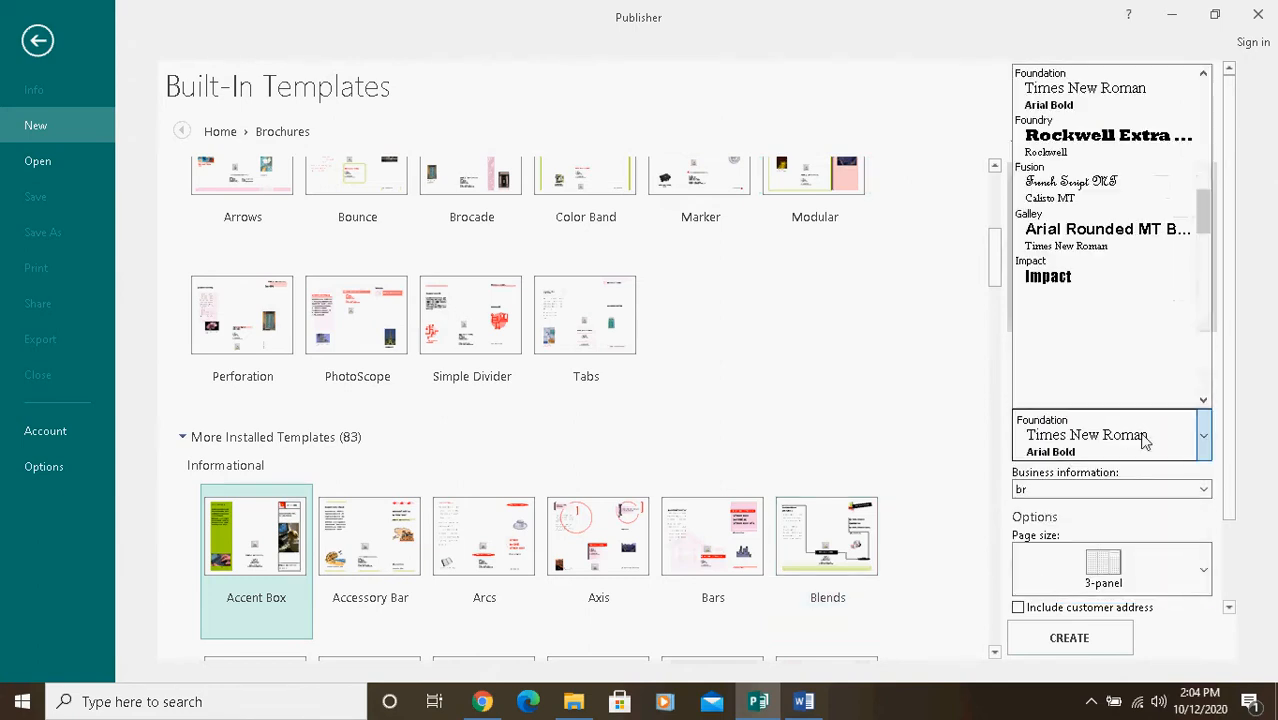
scroll(1140, 436, "down", 5)
left_click(1130, 445)
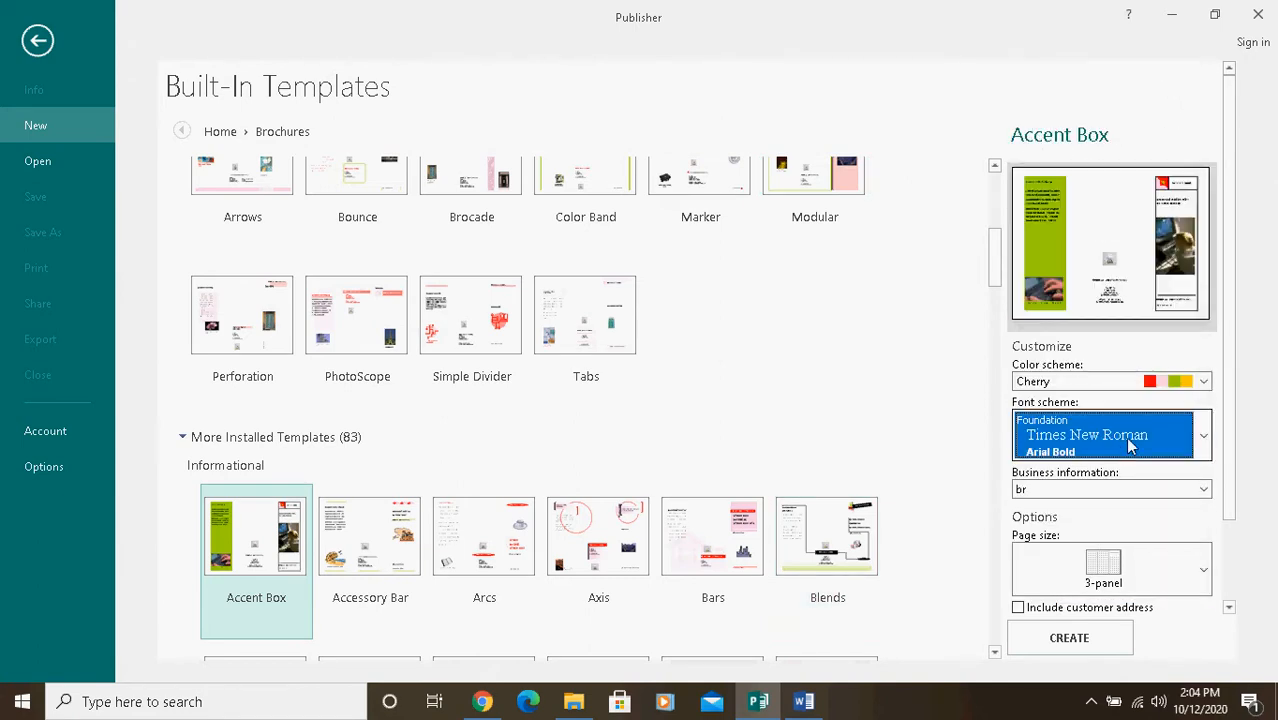
Step: Look through the other available font schemes for the Accent Box brochure
left_click(1204, 436)
scroll(1085, 248, "down", 2)
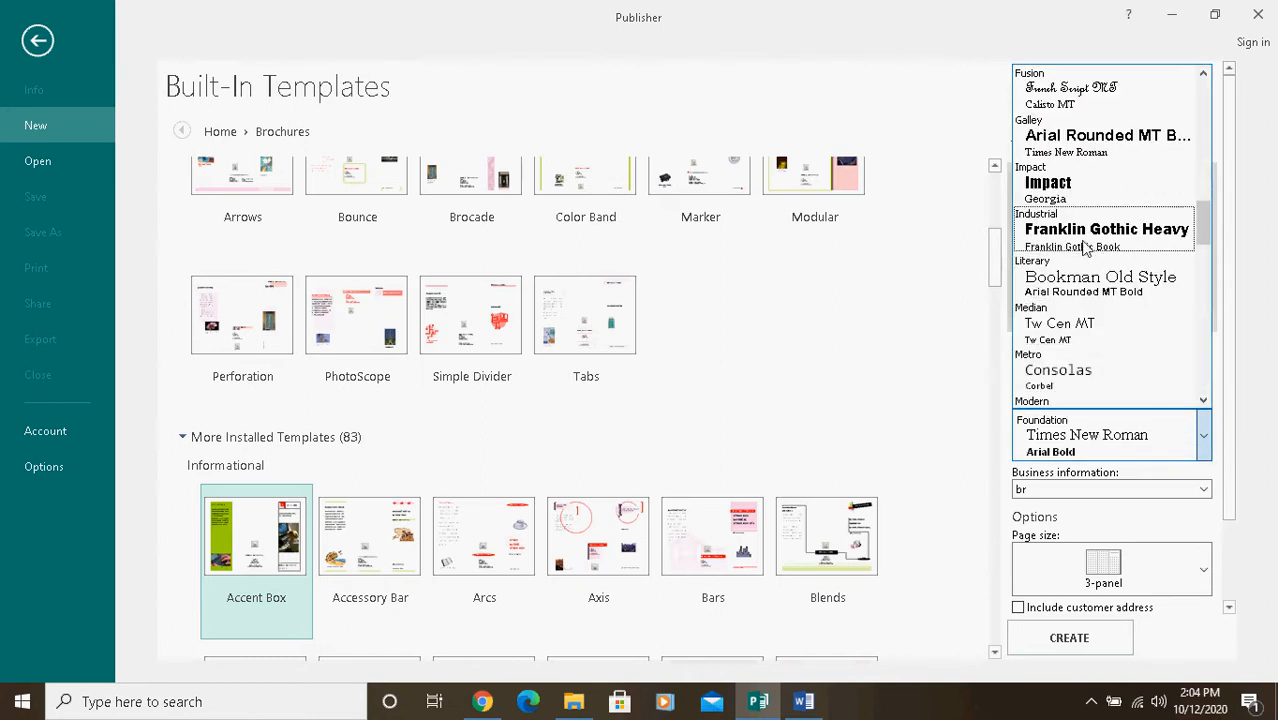
scroll(1120, 320, "down", 5)
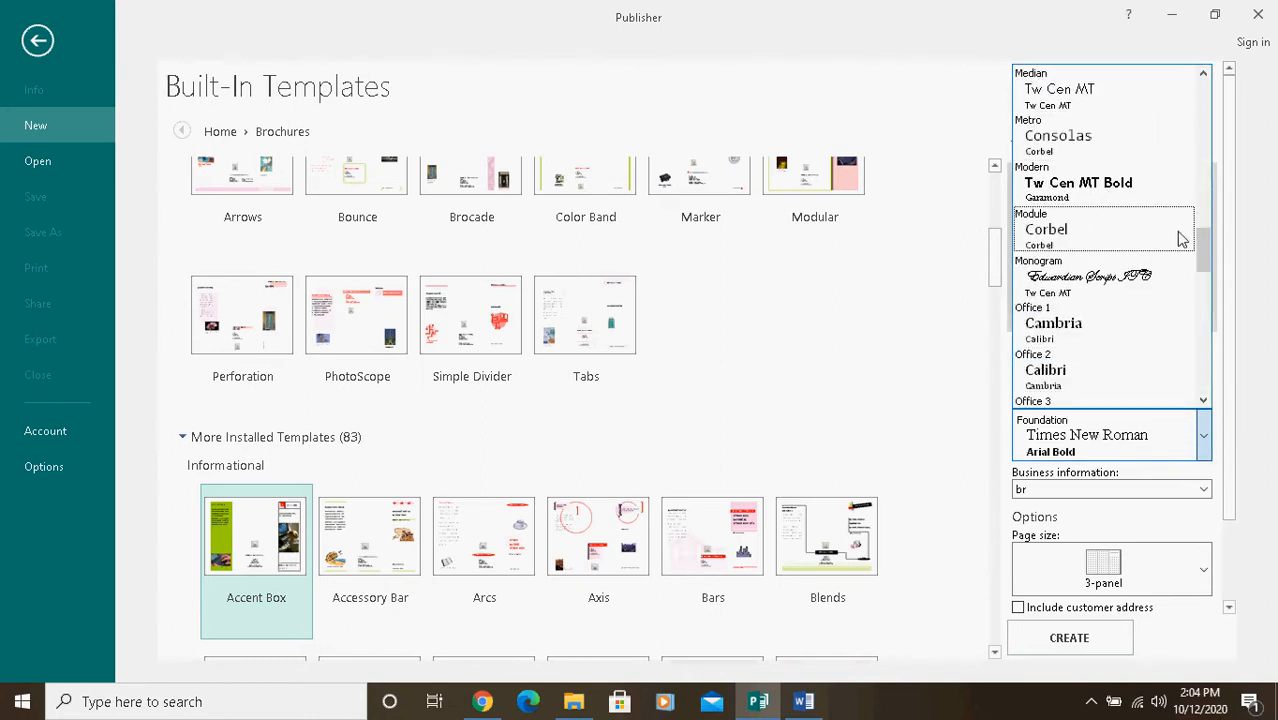
left_click_drag(1201, 242, 1169, 194)
left_click(889, 435)
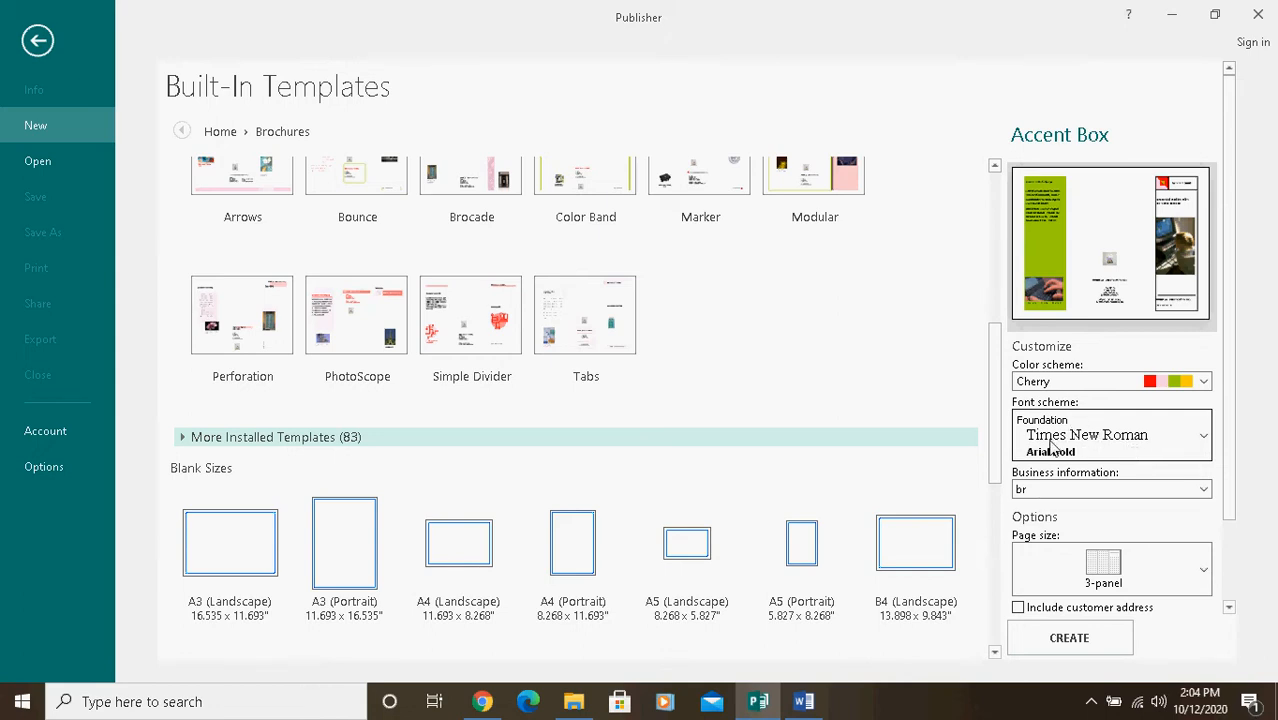
Step: Start a new business information set for the brochure and name it br1
left_click(1205, 490)
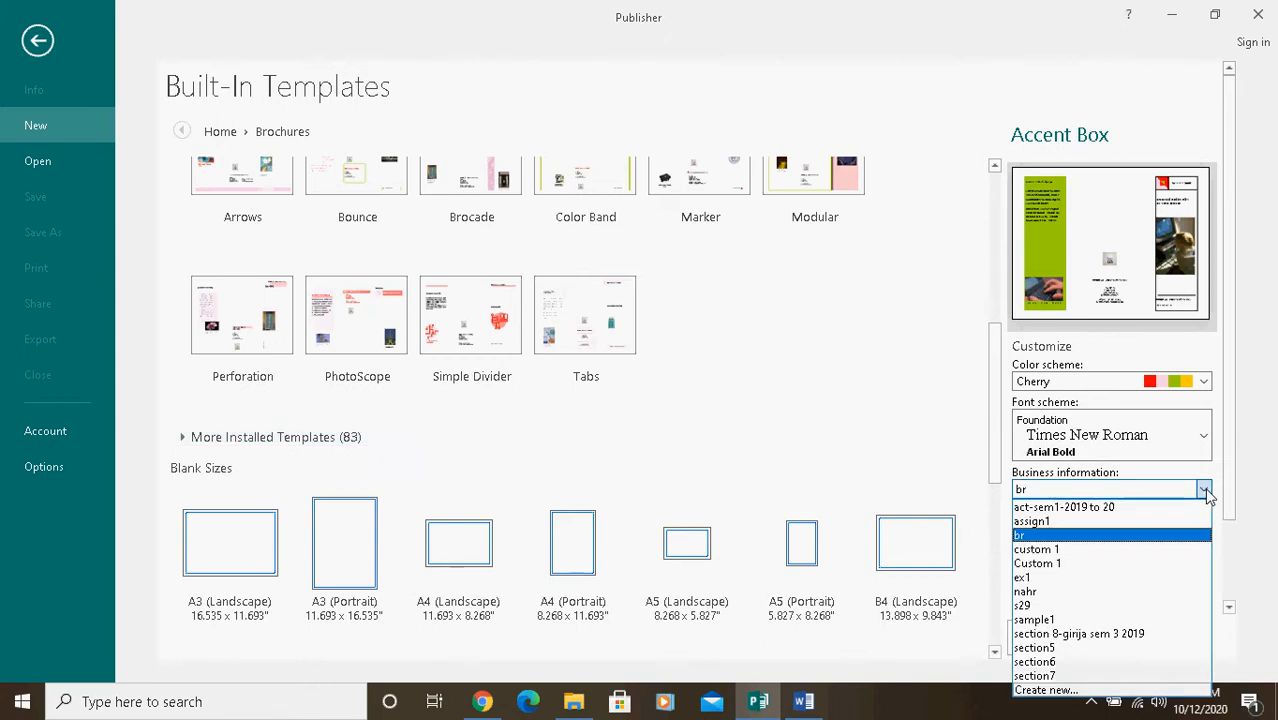
left_click(1045, 691)
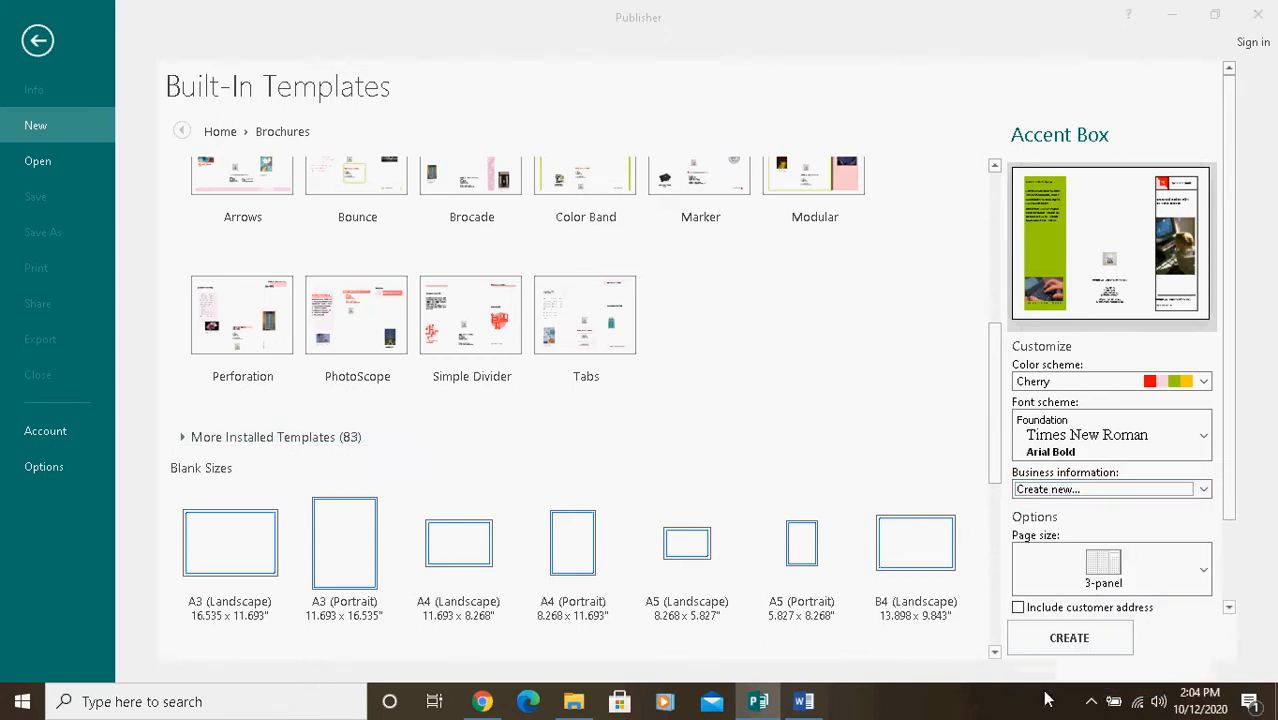
left_click(643, 479)
key("ctrl+a")
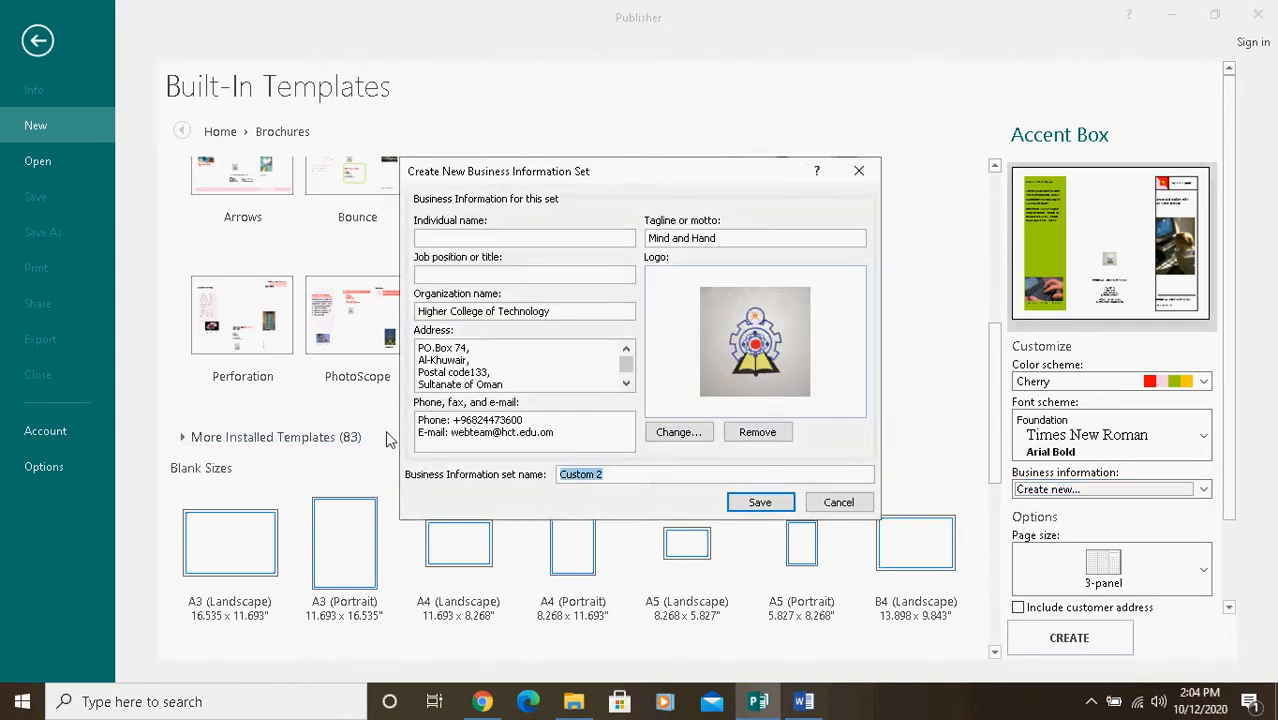
type("br1")
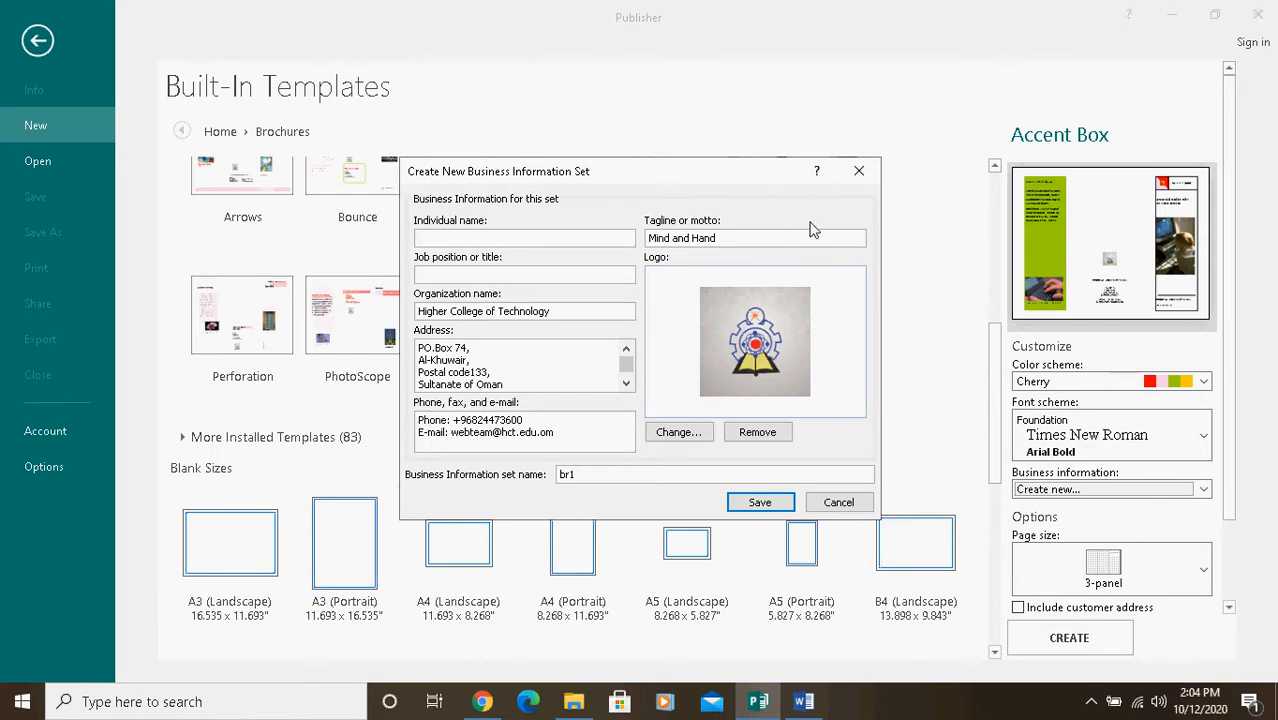
Step: Copy Higher College of Technology from the Word instructions into the organization name of the business information set
left_click(806, 704)
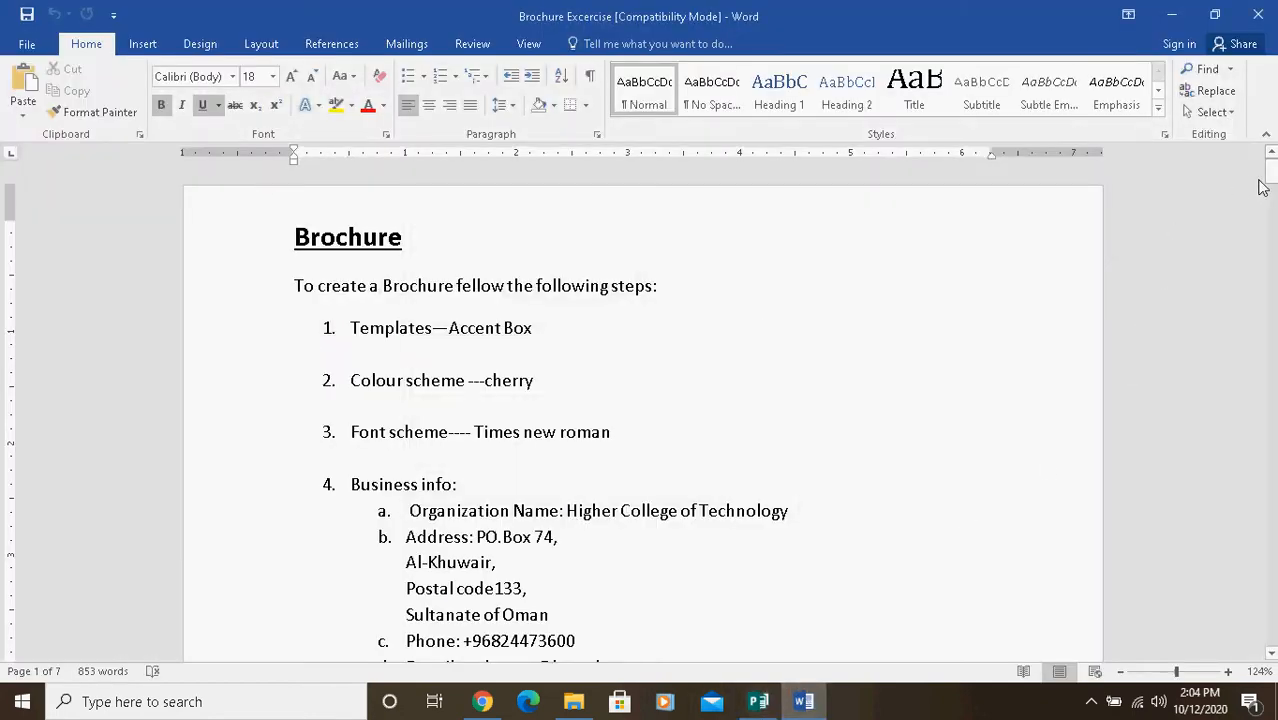
scroll(683, 263, "down", 3)
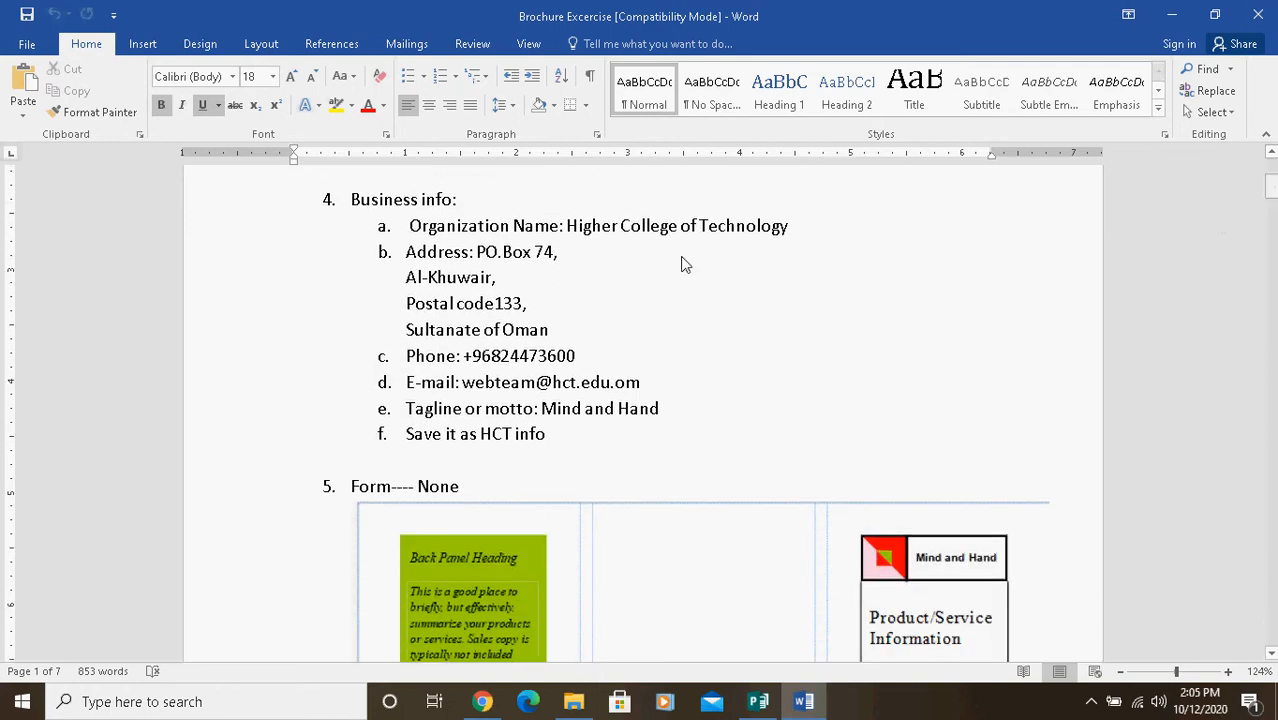
left_click_drag(567, 229, 813, 240)
key("ctrl+c")
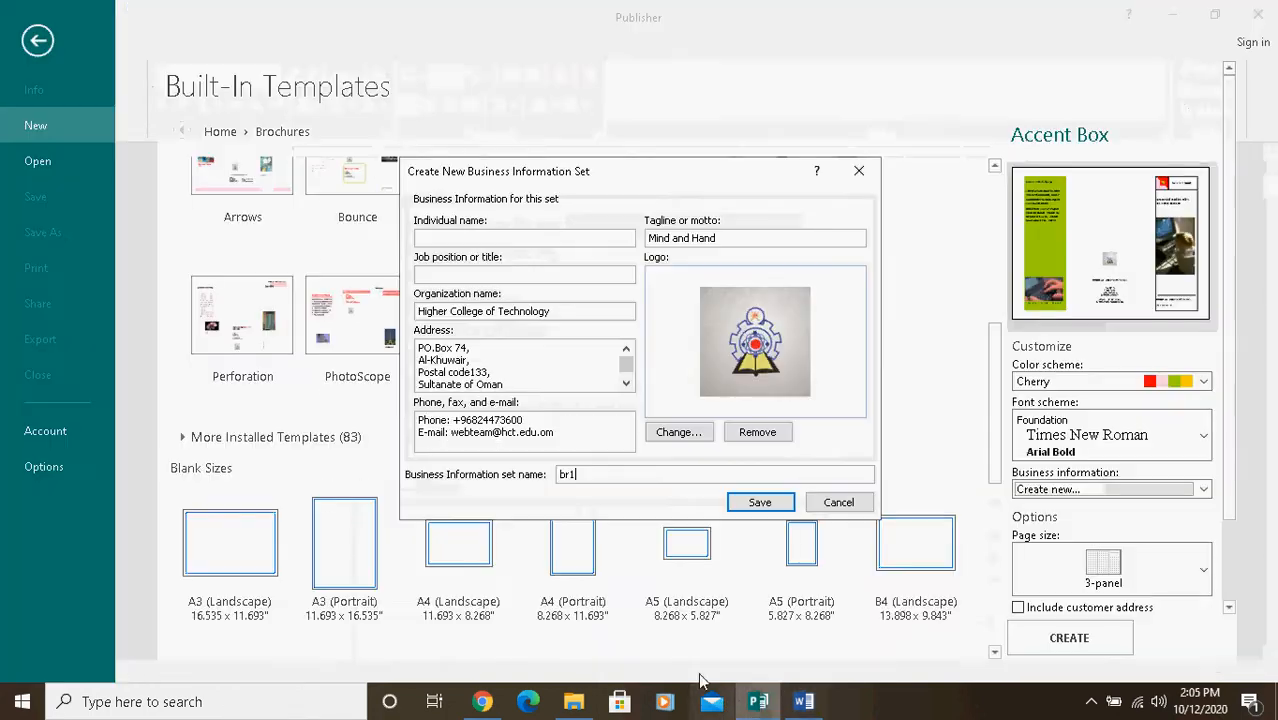
left_click(758, 701)
left_click_drag(419, 314, 602, 322)
key("ctrl+v")
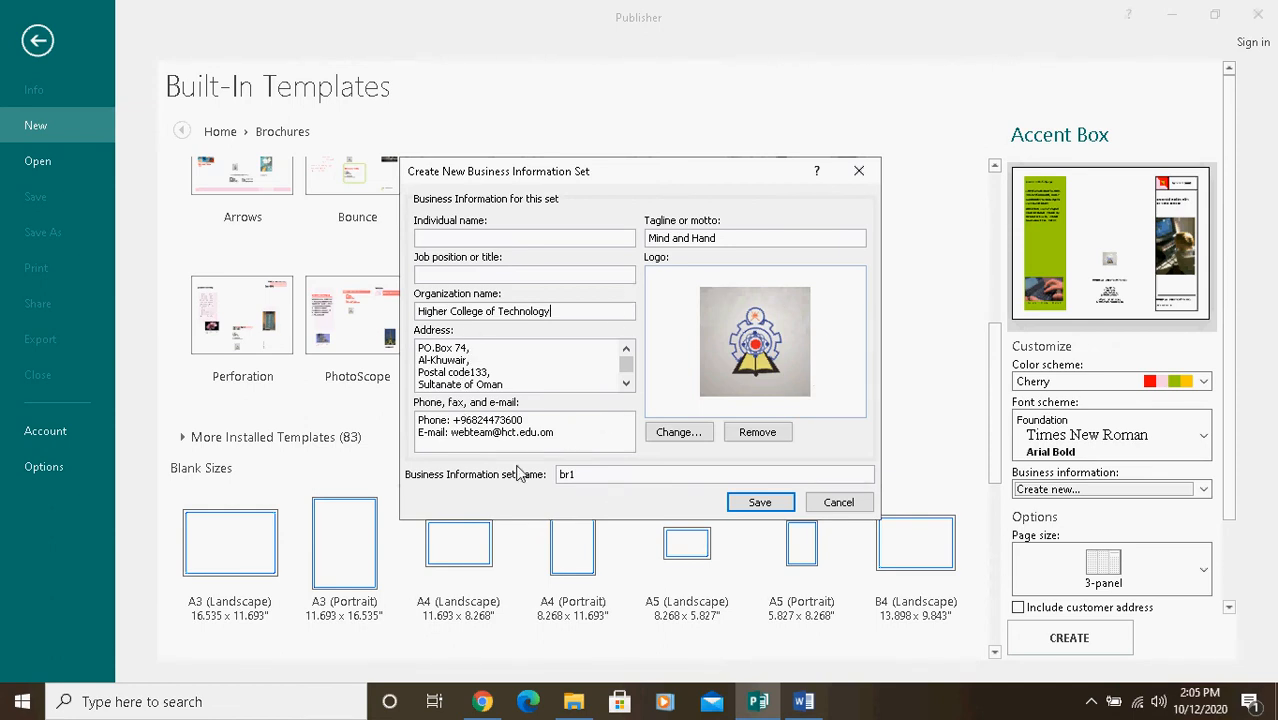
Step: Copy the organization's postal address from the Word instructions over the address in the business information set
left_click(803, 701)
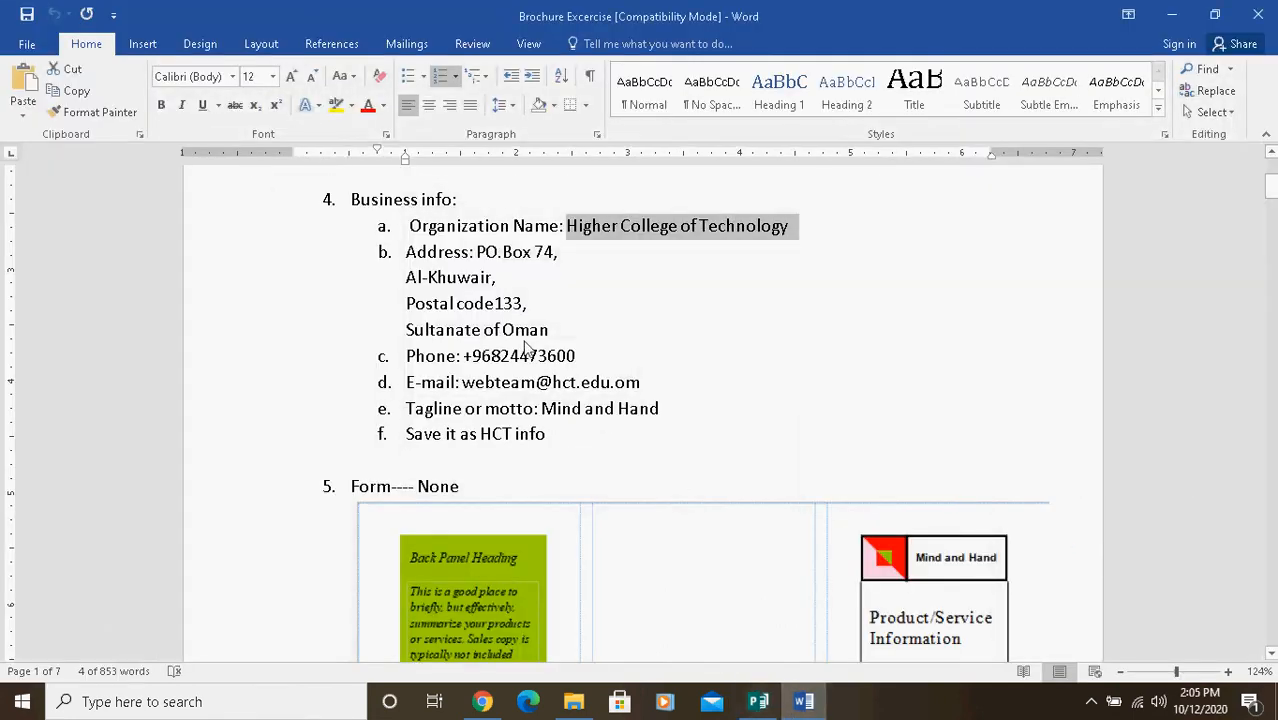
left_click(438, 284)
left_click_drag(478, 254, 572, 334)
key("ctrl+c")
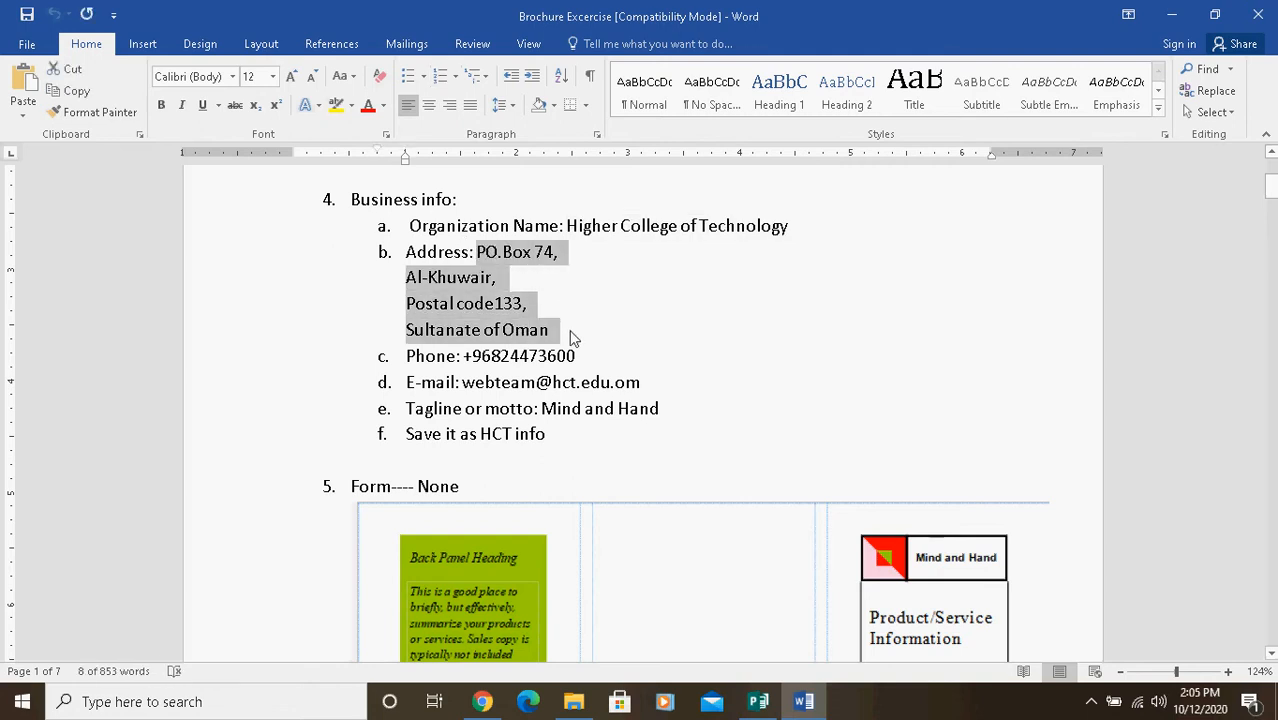
left_click(760, 706)
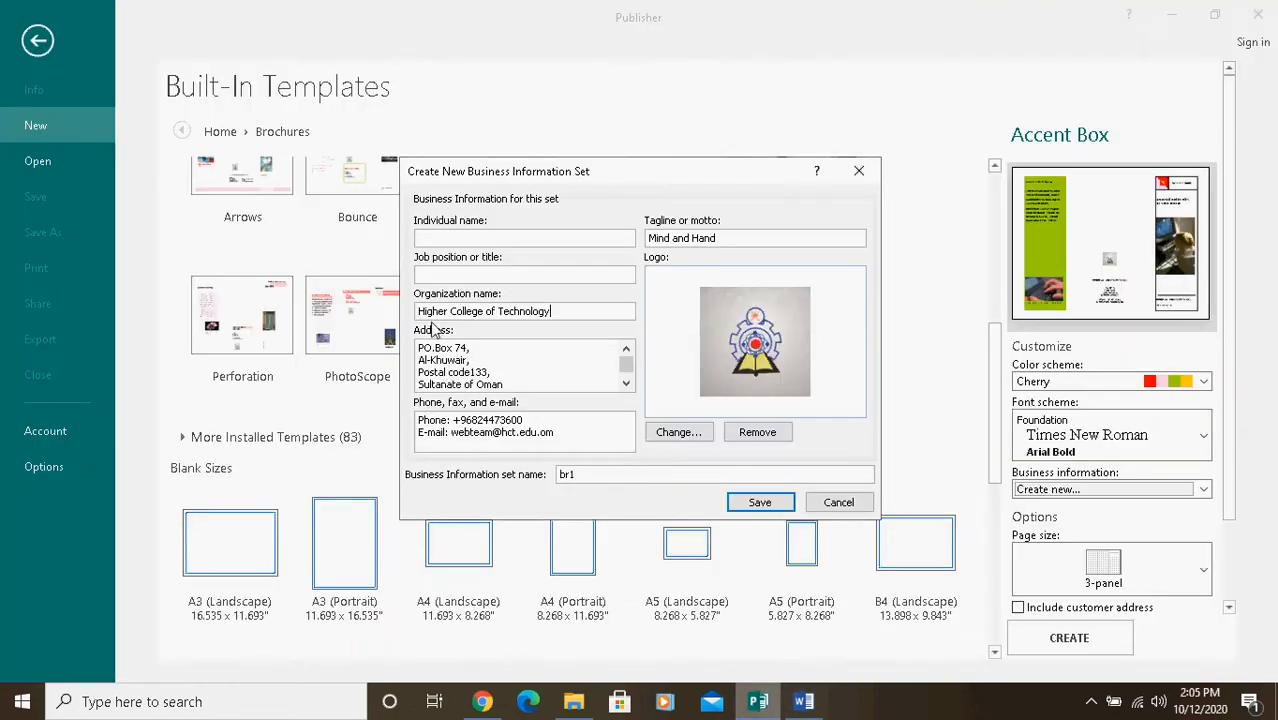
left_click_drag(419, 349, 551, 388)
key("ctrl+v")
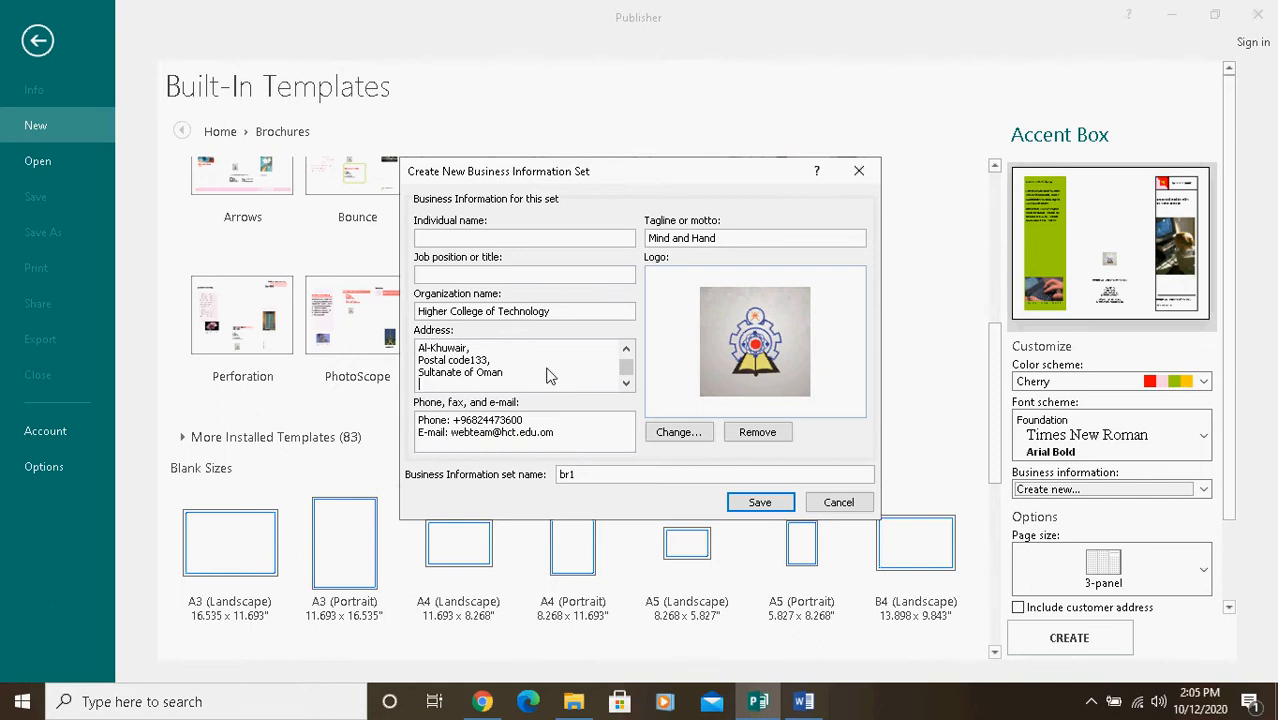
mouse_move(626, 368)
left_mouse_down()
mouse_move(626, 385)
mouse_move(633, 365)
left_mouse_up()
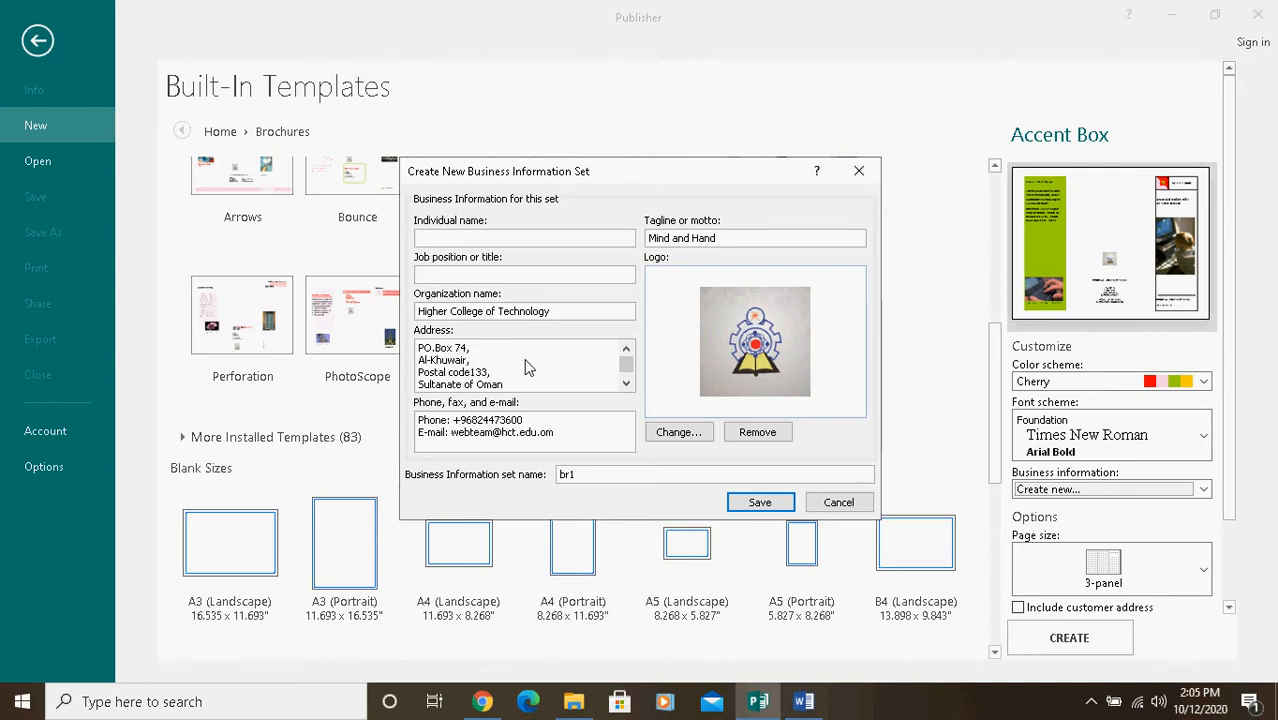
Step: Remove the existing logo from the br1 business information set and start adding a new one
left_click(776, 434)
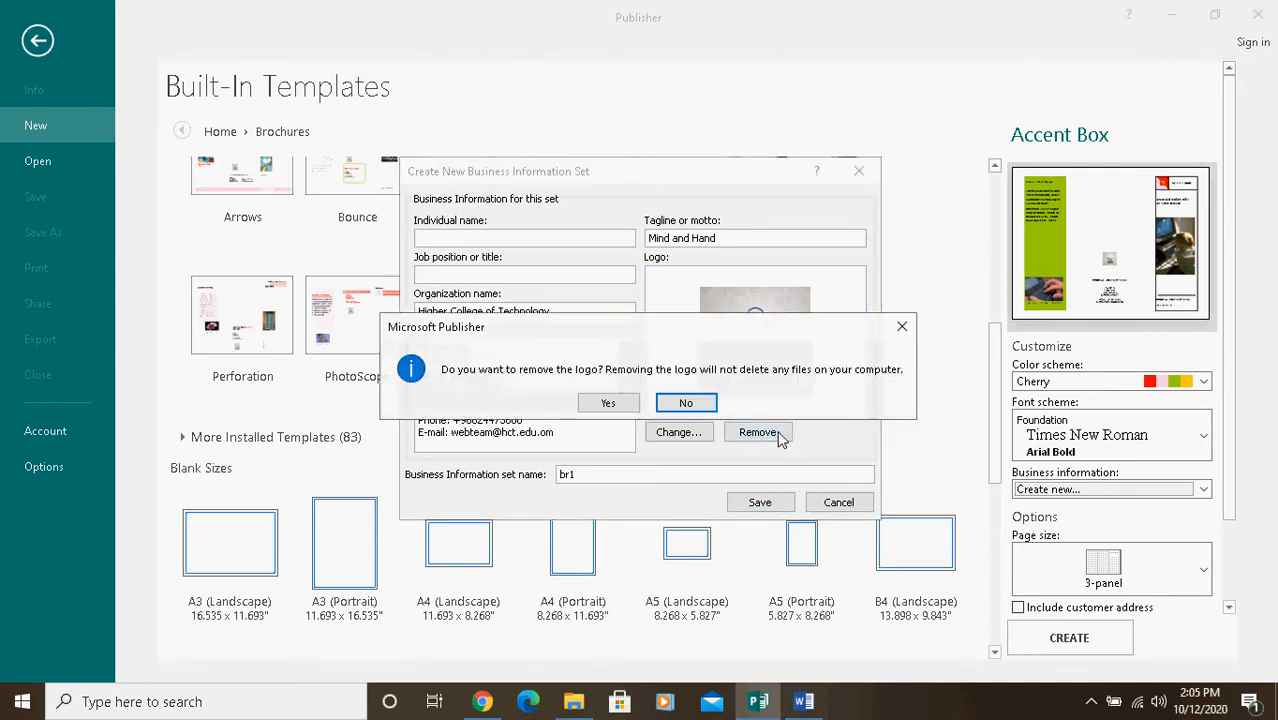
left_click(609, 405)
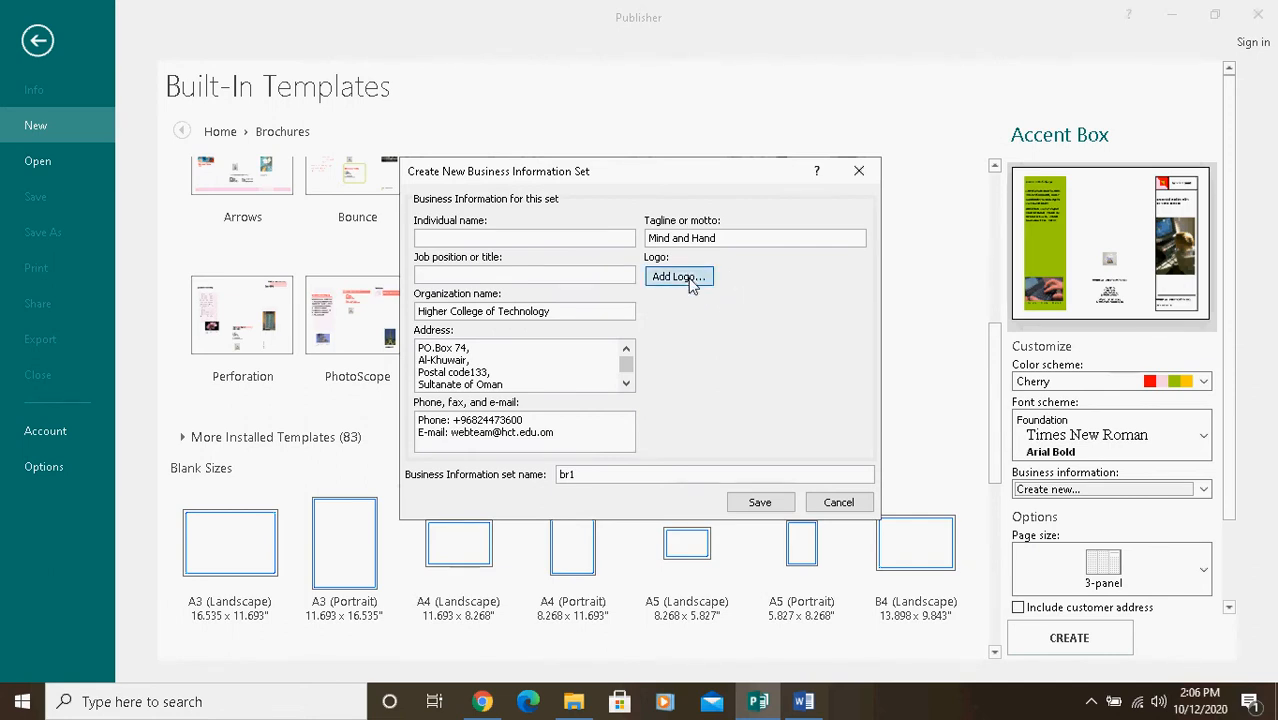
left_click(690, 280)
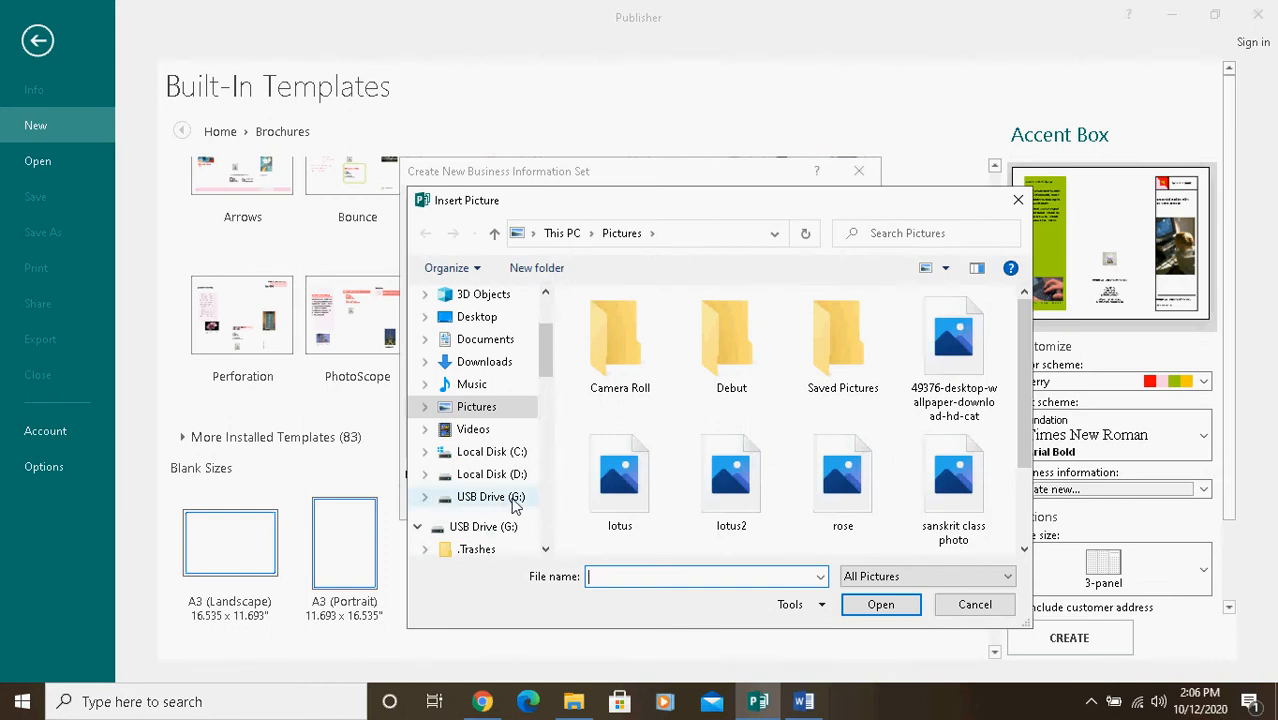
Step: Open the brochure exerrcise folder on USB Drive (G:), inside sem 1 - sep 2020, 7. Course Material, course material updation, Publisher Excercises SEM I
left_click(515, 503)
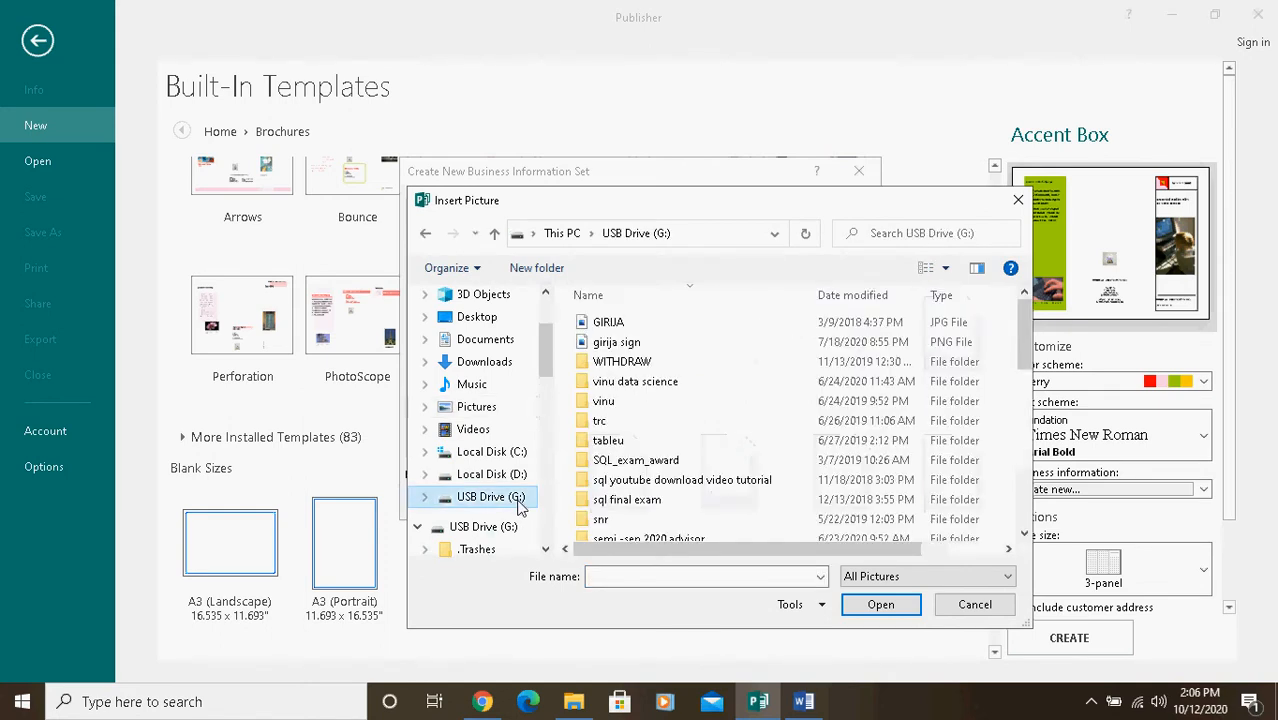
left_click(670, 499)
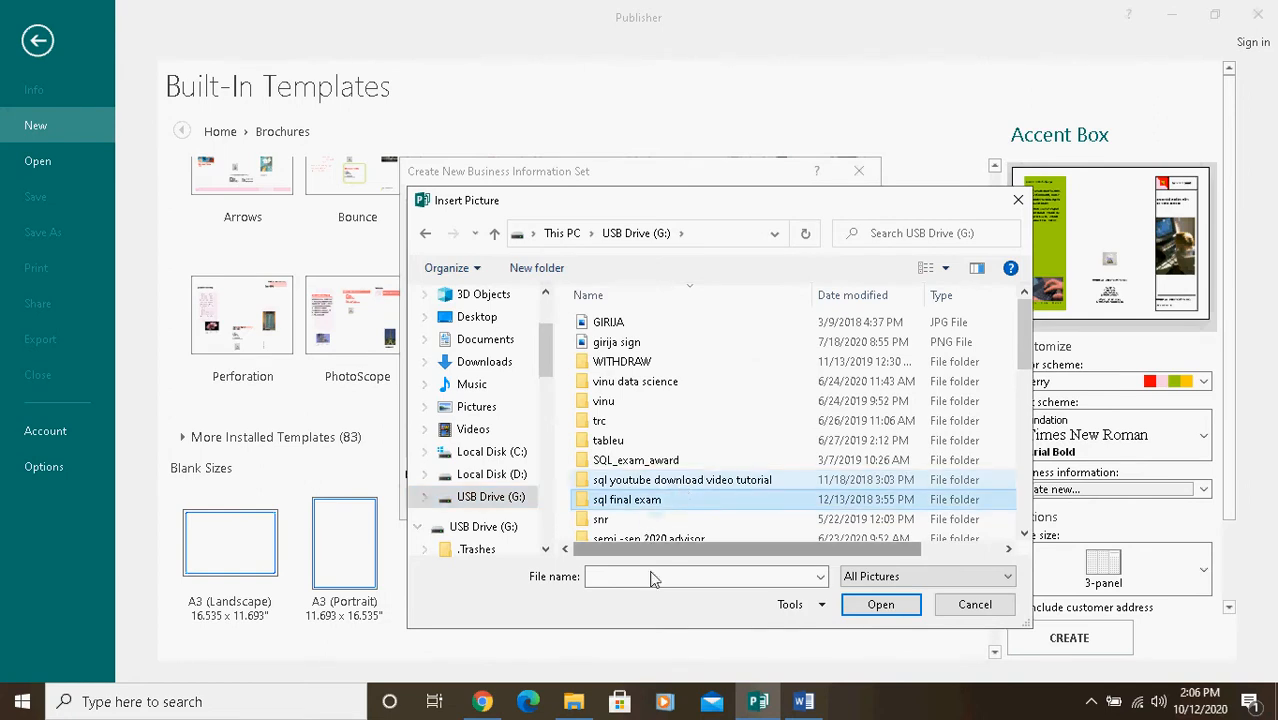
left_click_drag(1026, 345, 1026, 400)
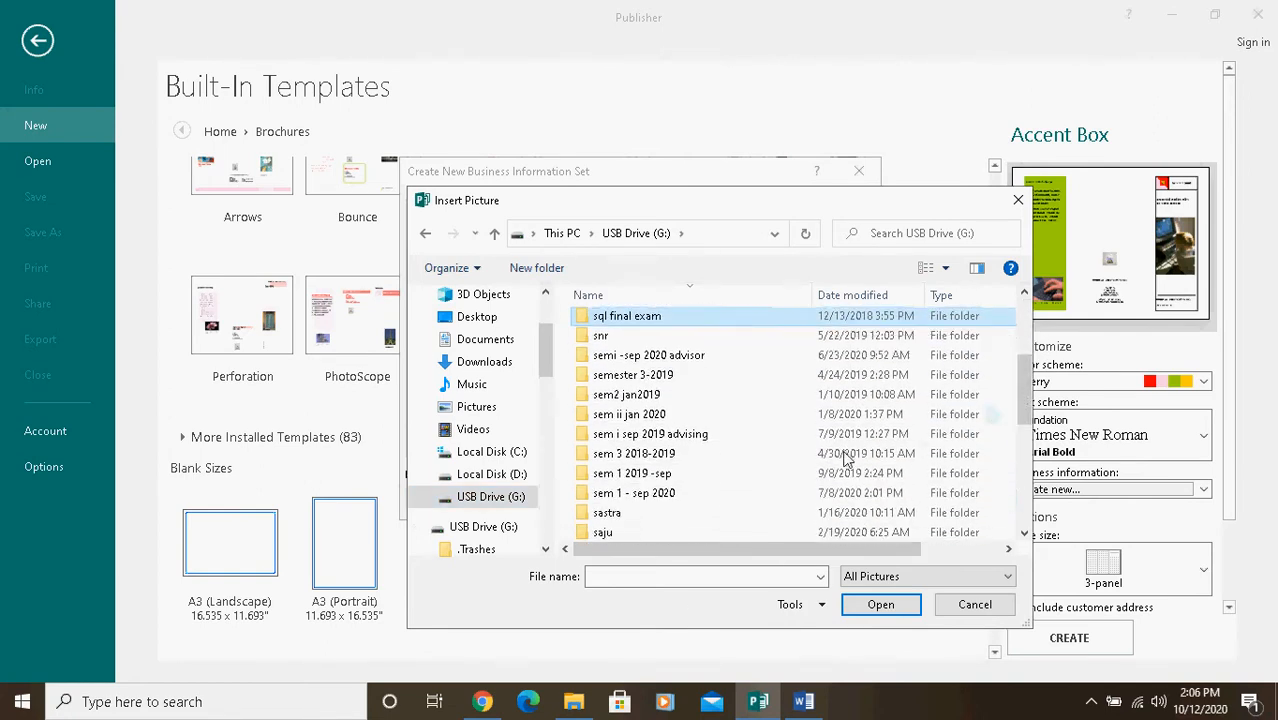
double_click(638, 496)
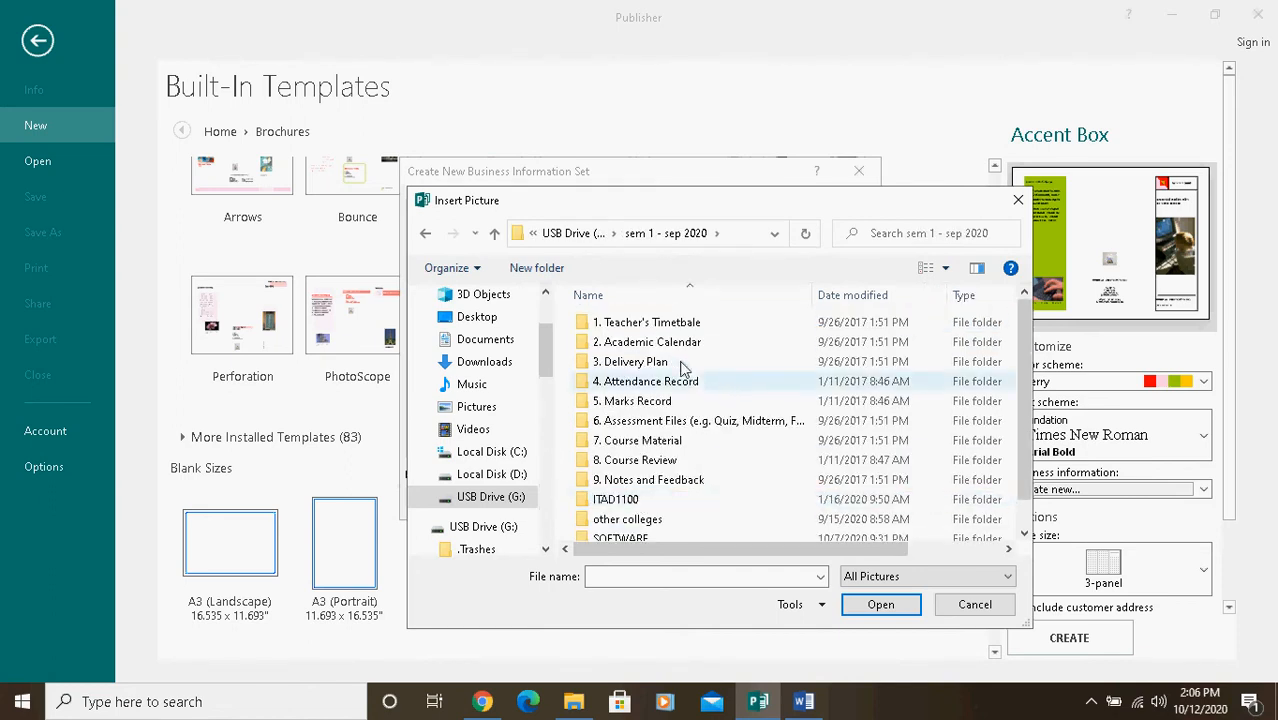
double_click(660, 442)
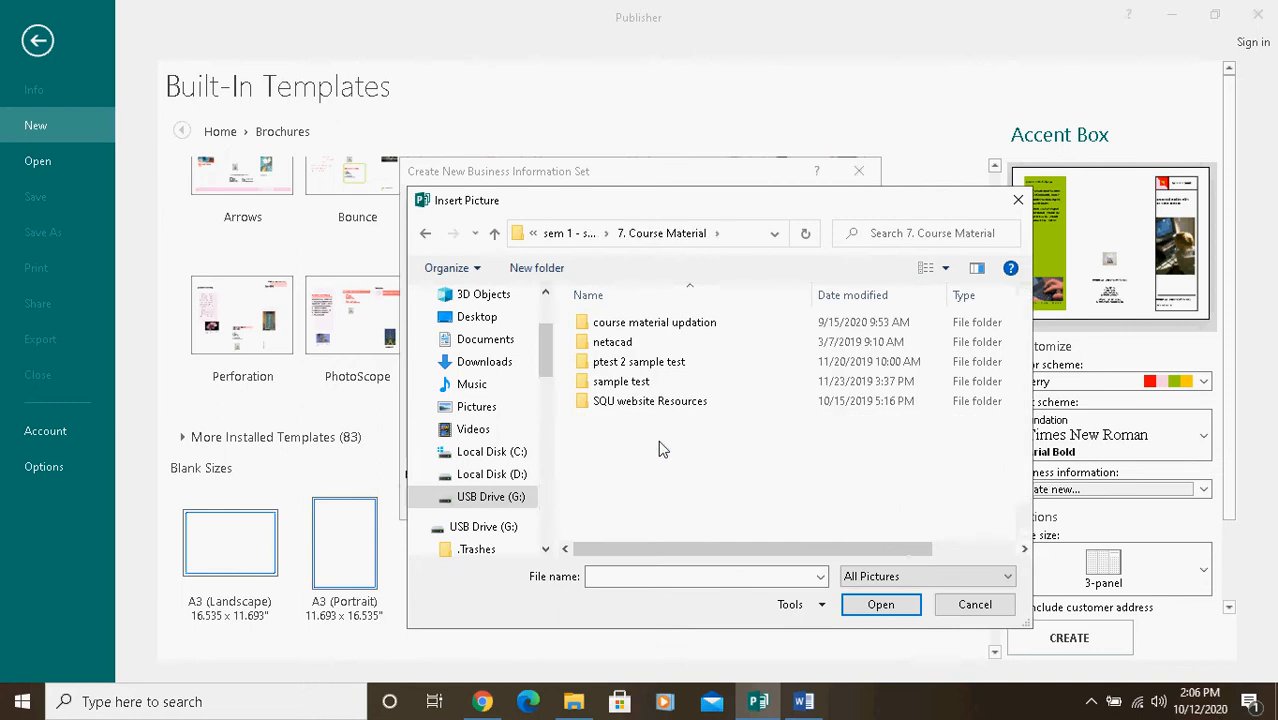
double_click(668, 323)
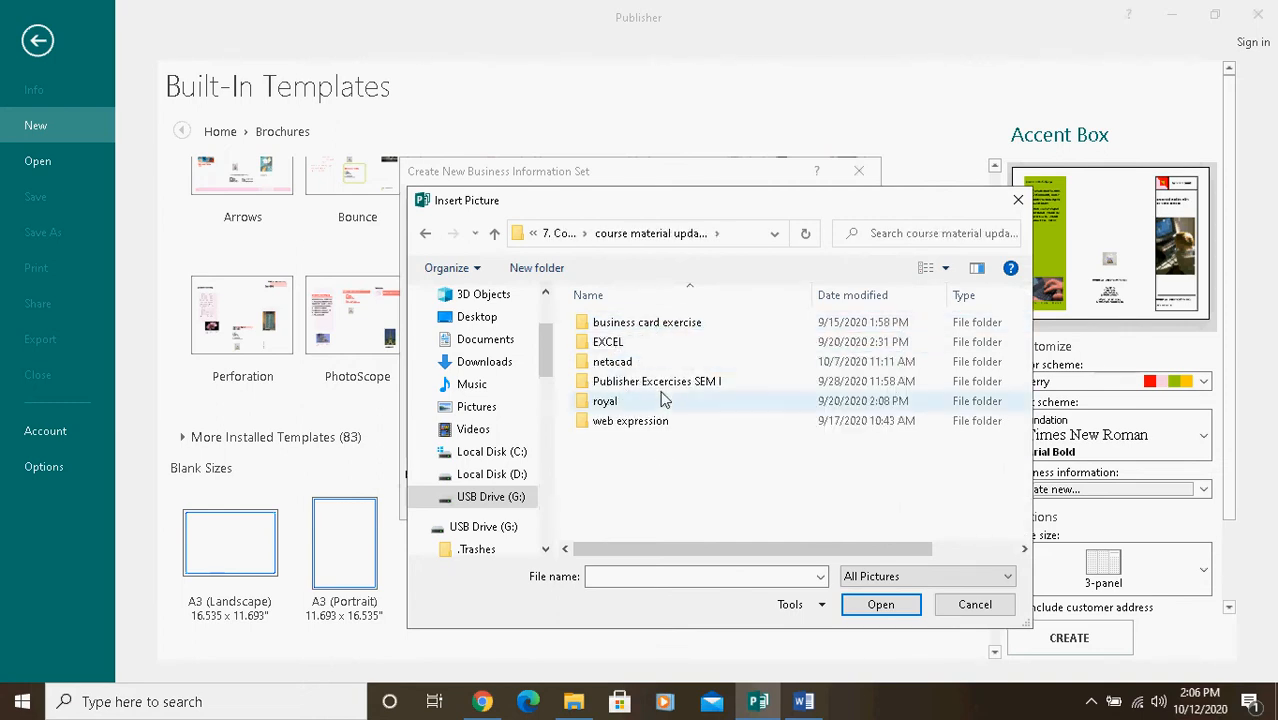
double_click(668, 386)
double_click(674, 326)
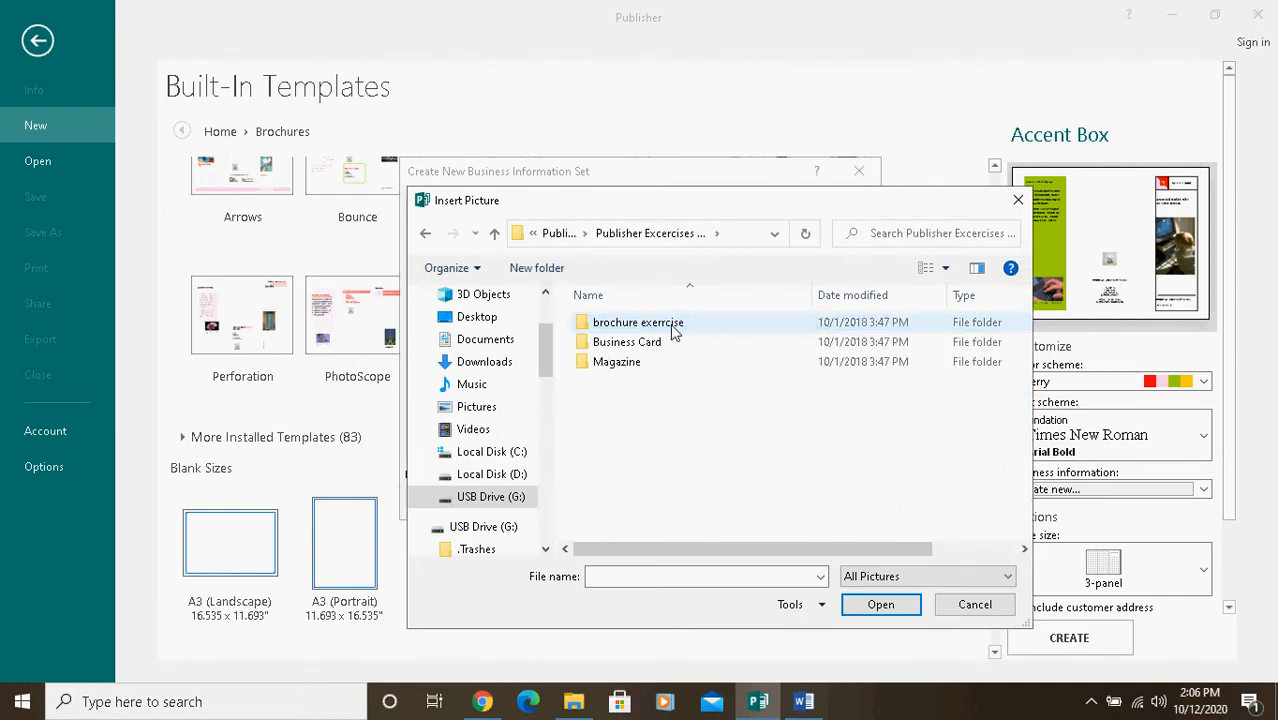
double_click(650, 326)
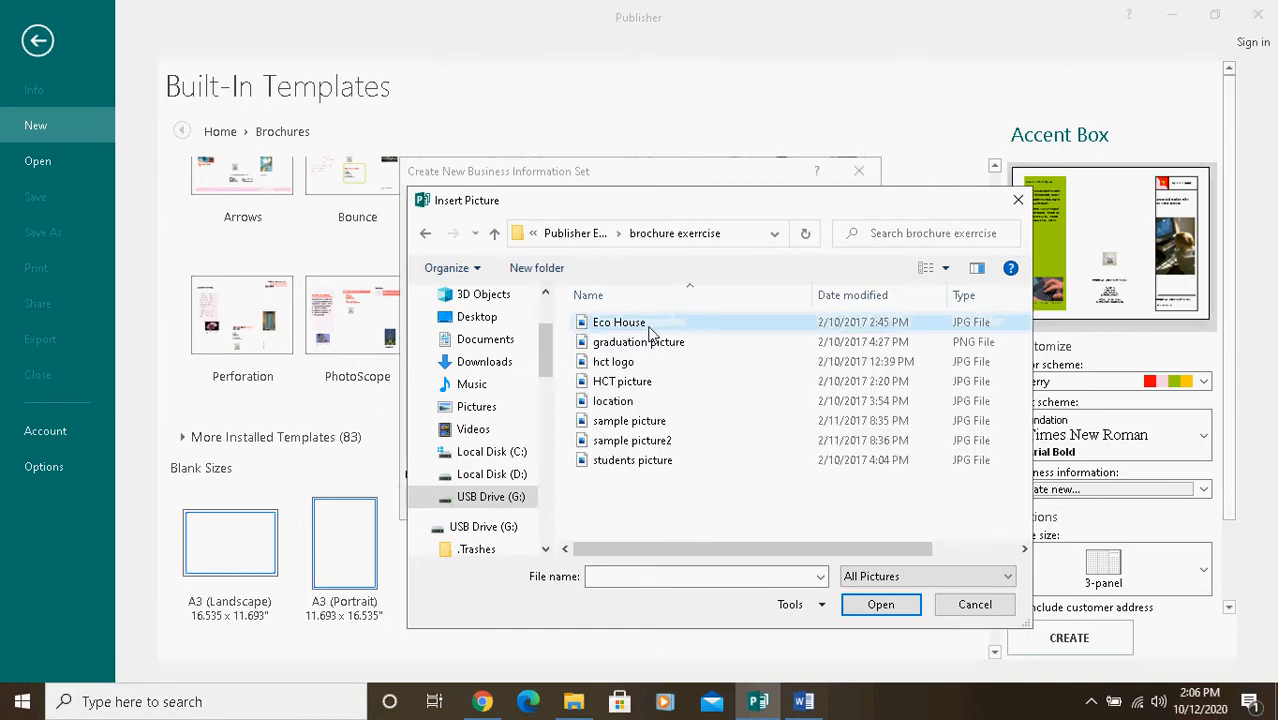
Step: Insert the hct logo picture as the logo and save the br1 business information set
left_click(605, 366)
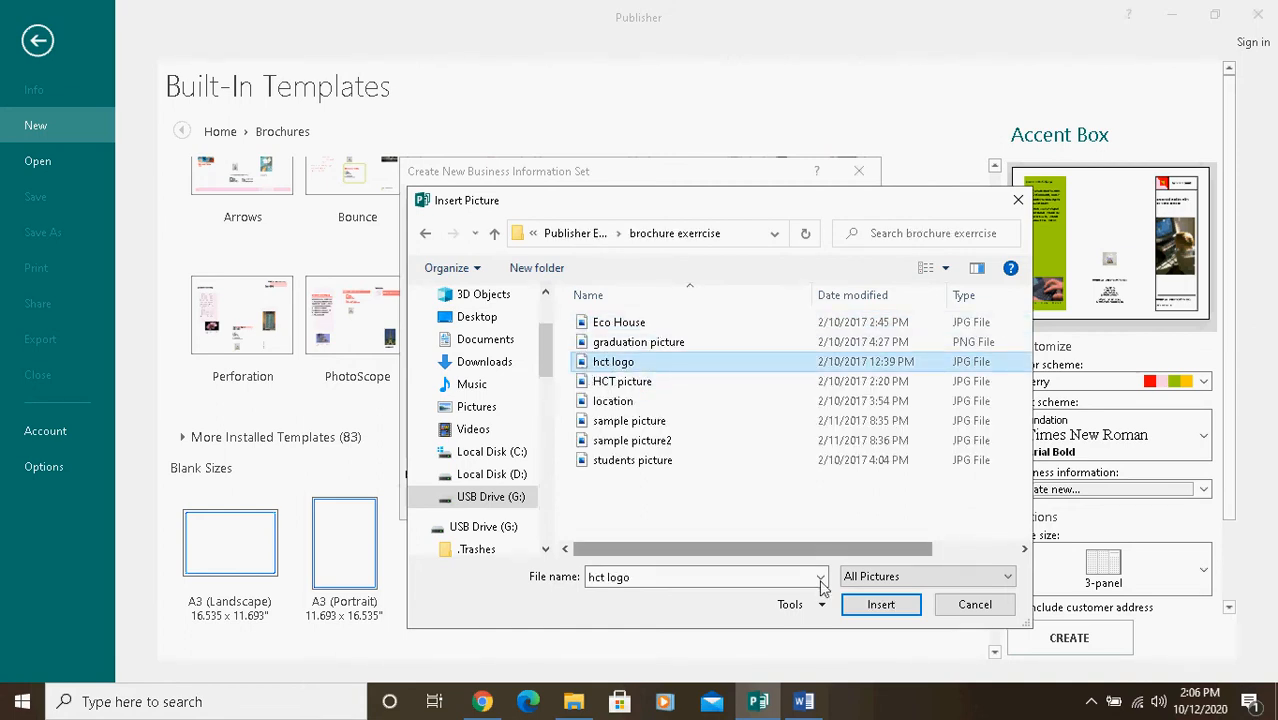
left_click(878, 605)
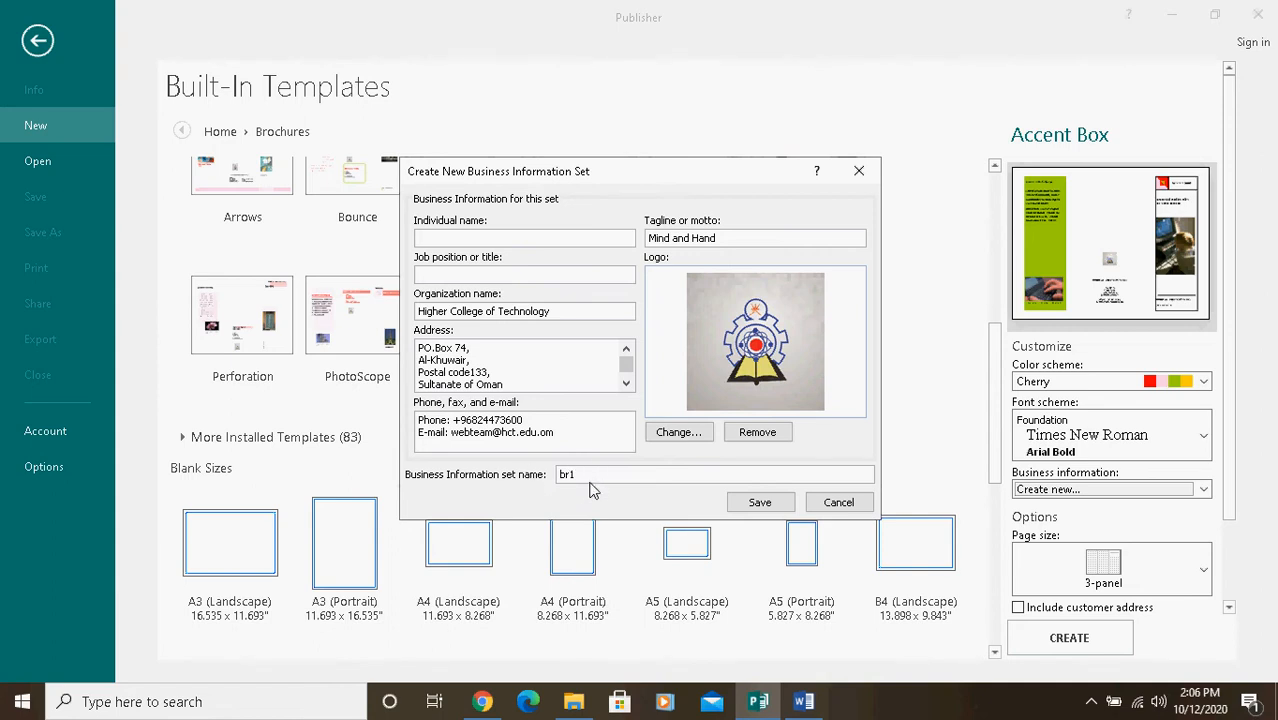
left_click(759, 503)
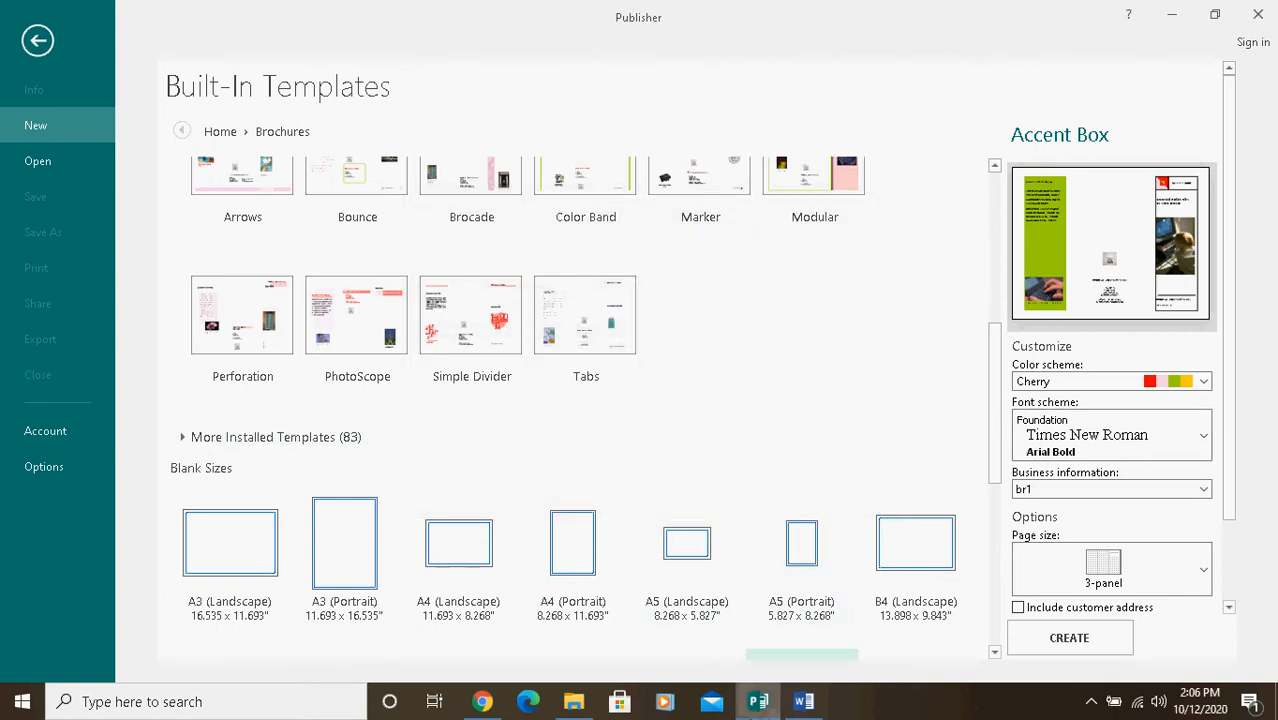
Step: Check the form requirement in the Word instructions and keep the brochure's page size at 3-panel in Publisher
left_click(801, 702)
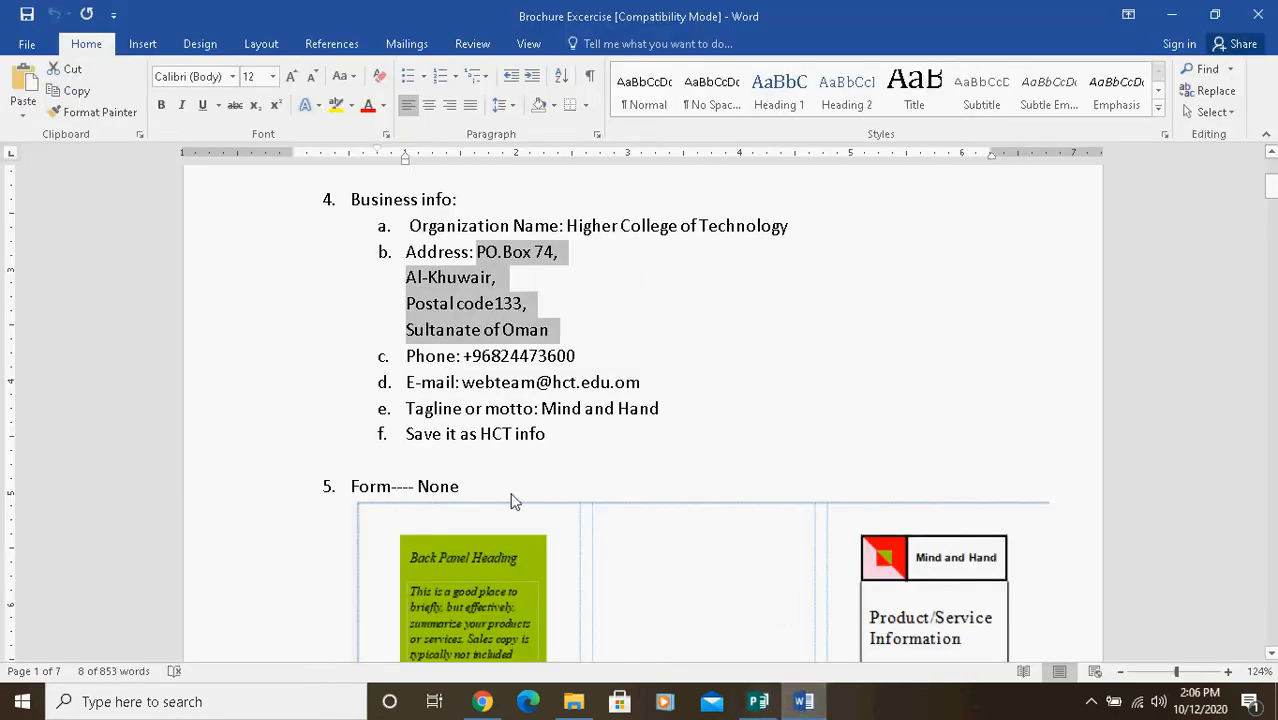
left_click(757, 702)
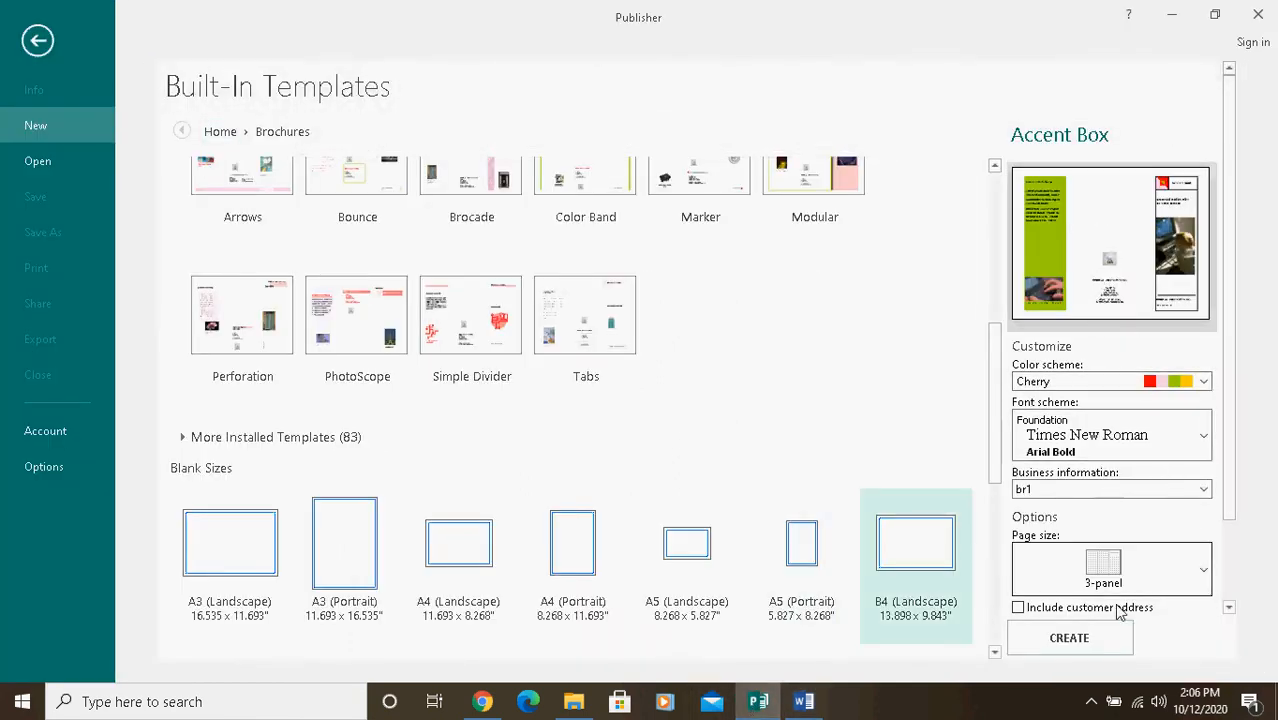
left_click(1207, 572)
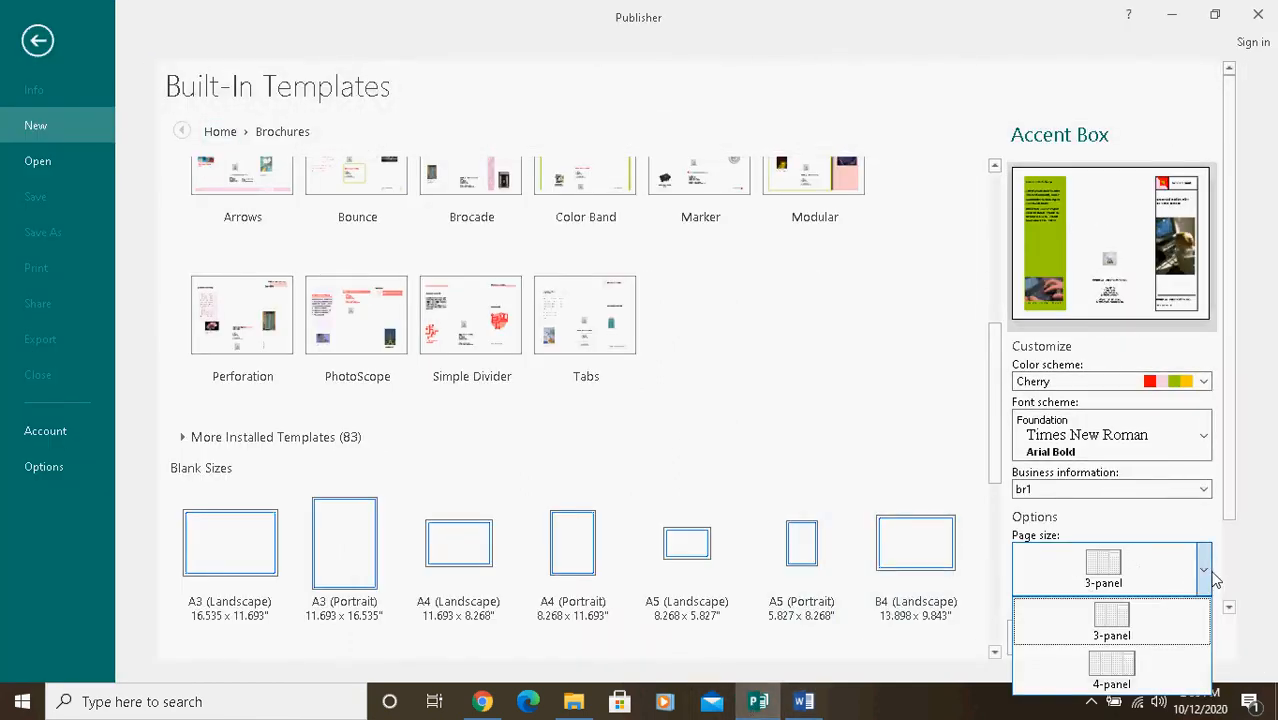
left_click(1230, 472)
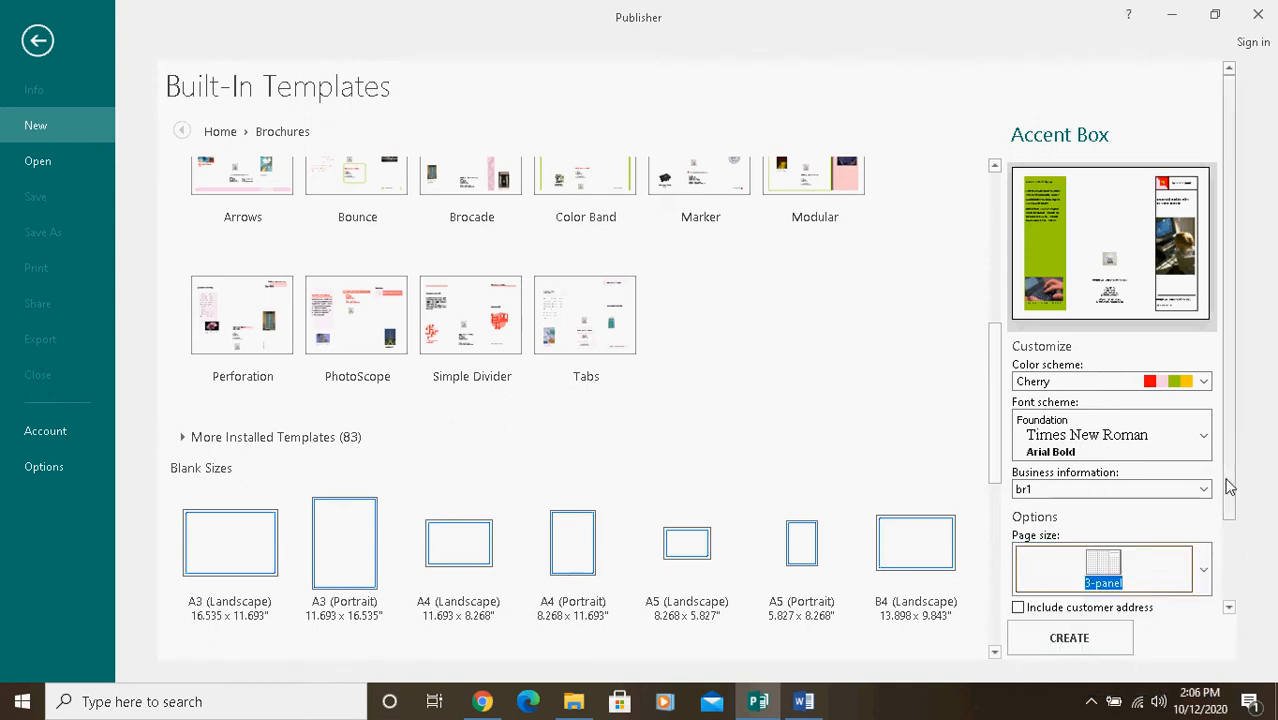
left_click_drag(1229, 486, 1232, 594)
left_click(1205, 468)
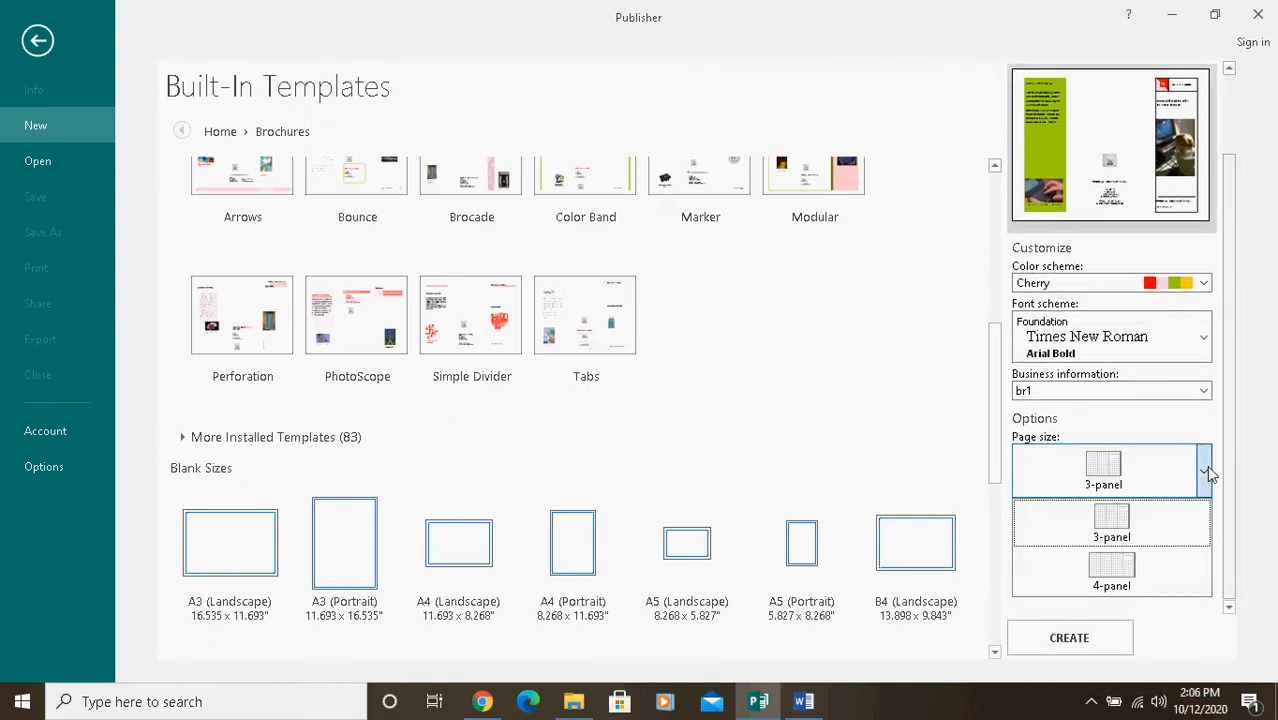
left_click(1122, 482)
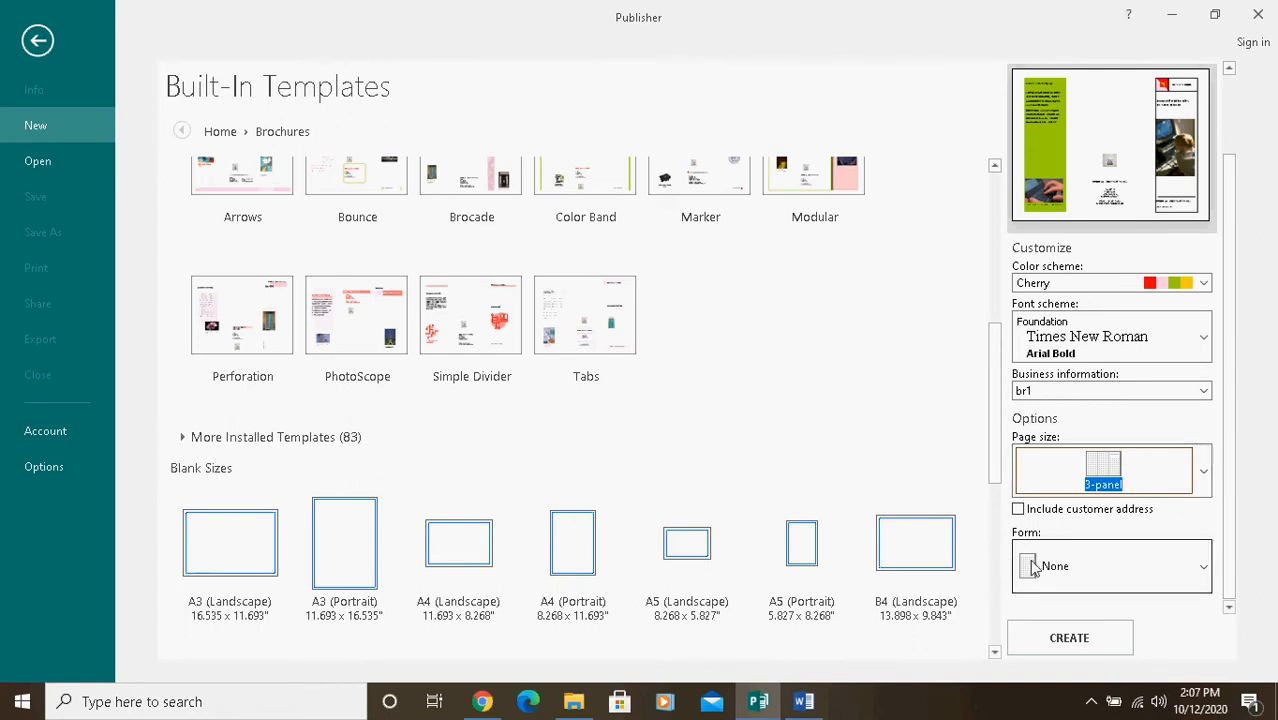
Step: Set the brochure's form to None and select br1 as its business information
left_click(1204, 570)
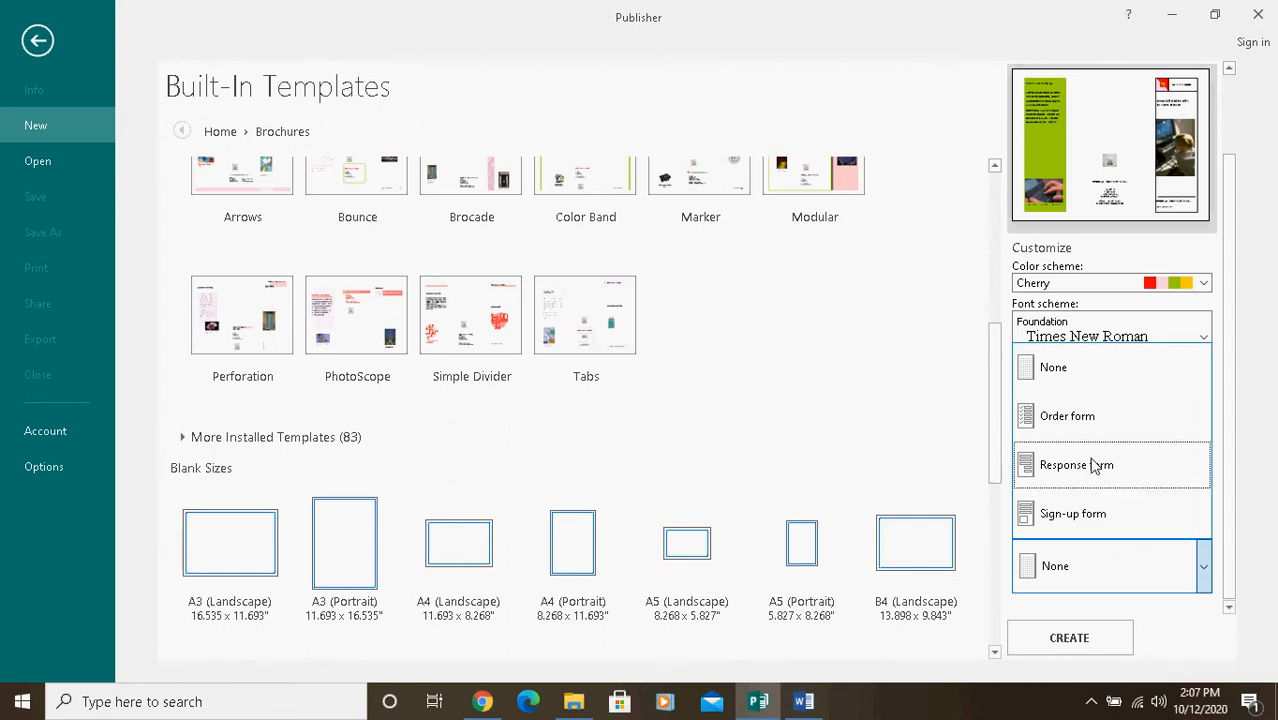
left_click(1072, 370)
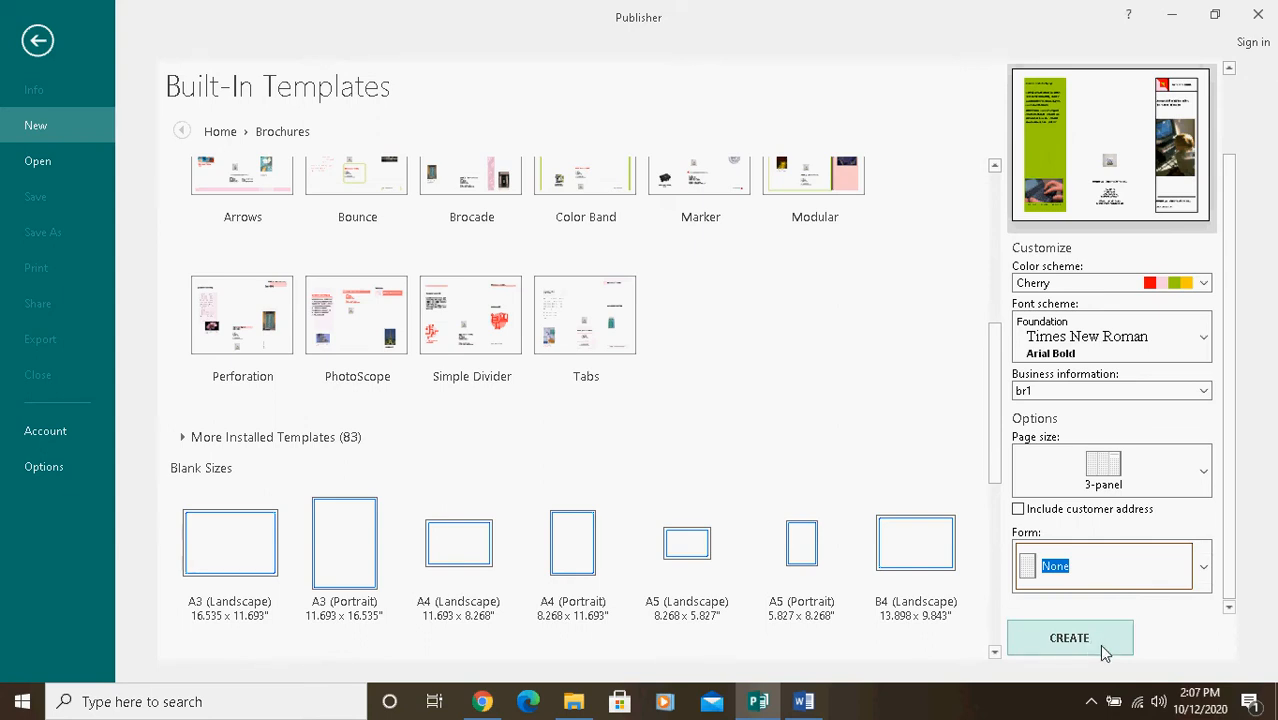
left_click_drag(1227, 190, 1231, 120)
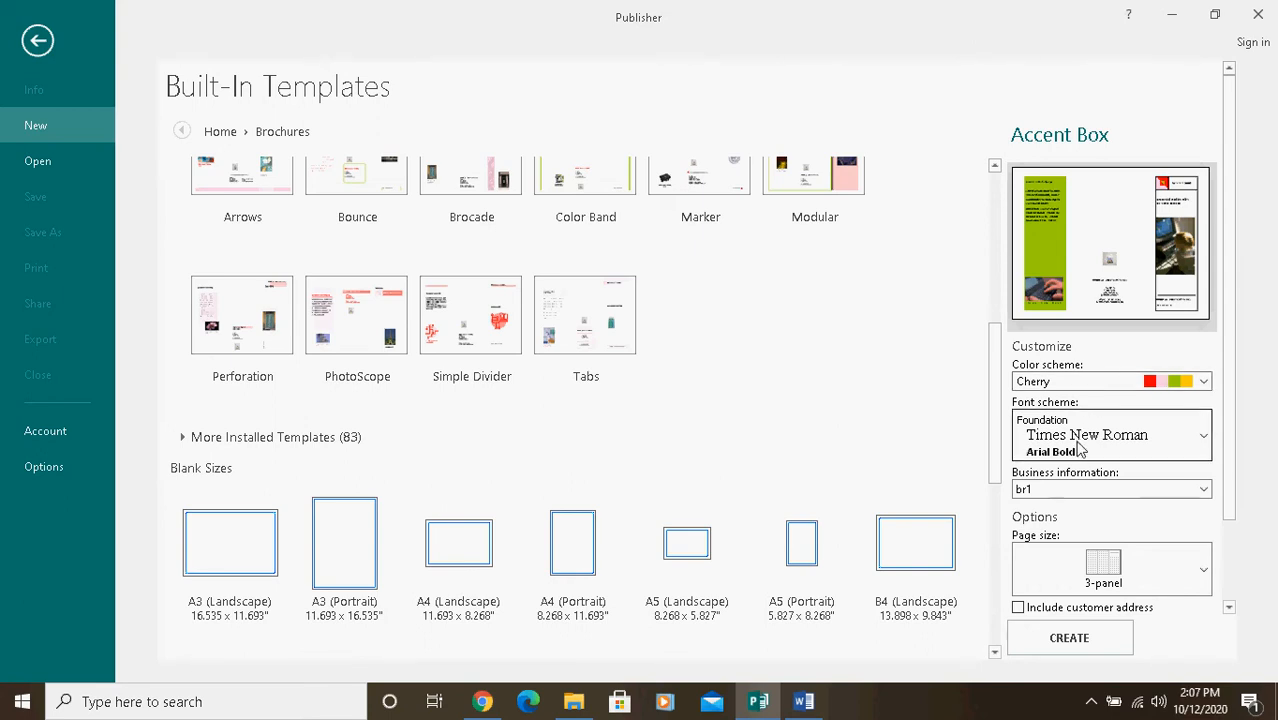
left_click(1205, 490)
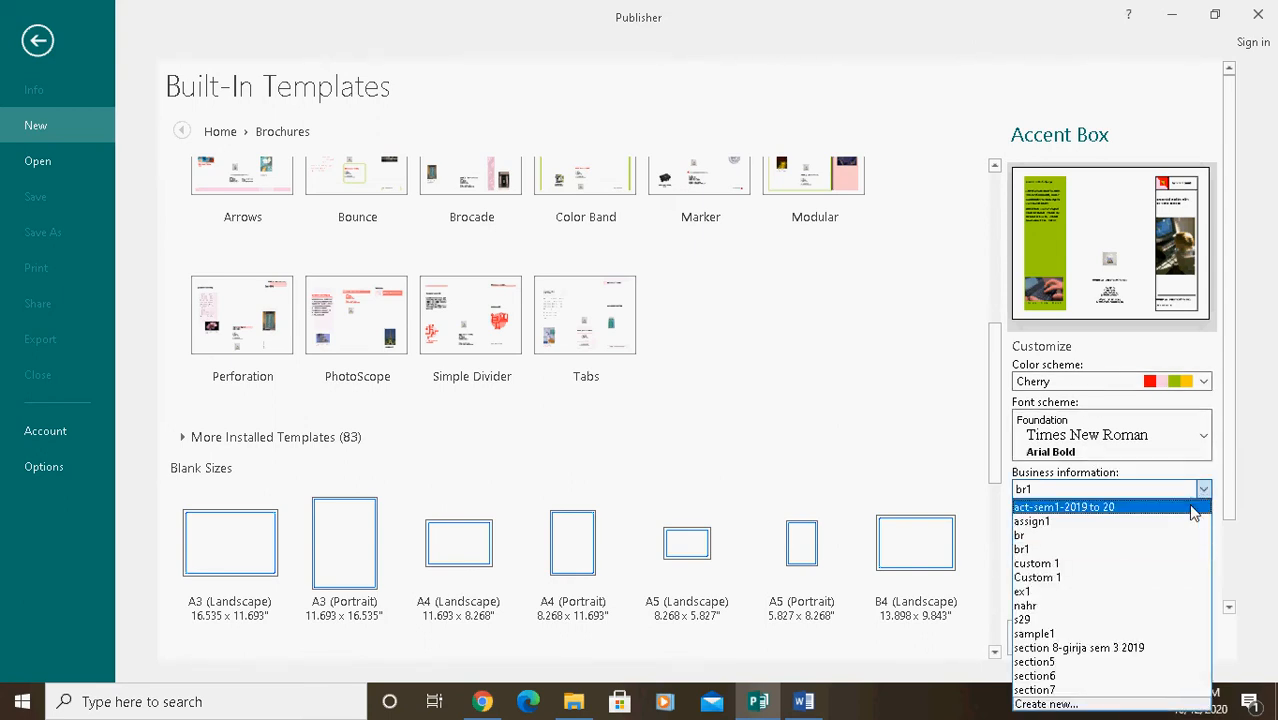
left_click(1050, 551)
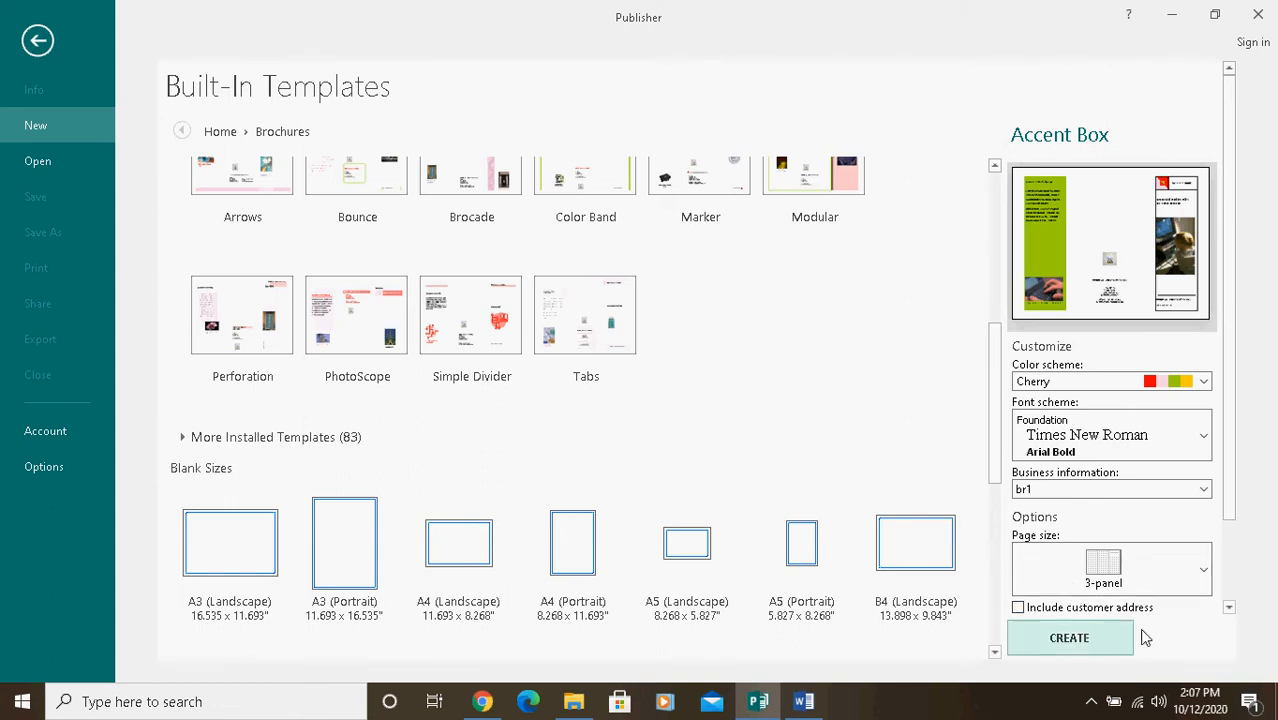
Step: Check the sample brochure in the Word instructions, and create the Accent Box brochure in Publisher
scroll(1236, 530, "down", 2)
scroll(1236, 567, "down", 1)
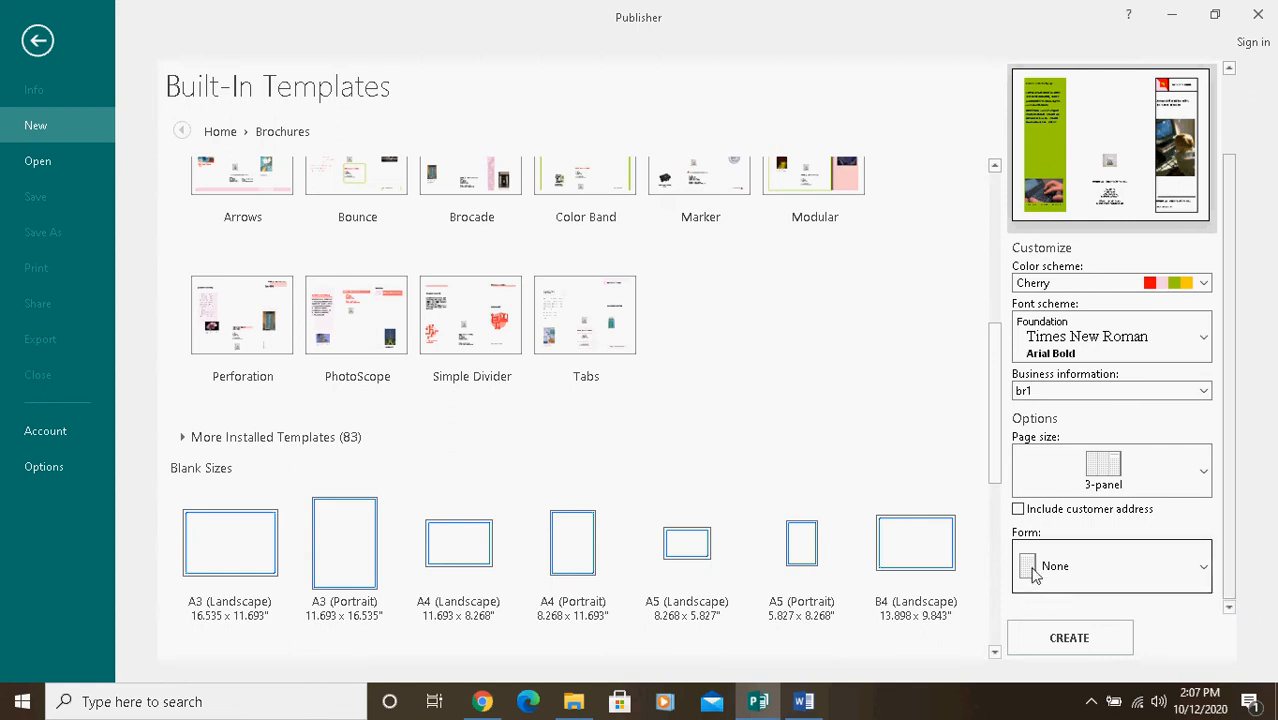
left_click(803, 701)
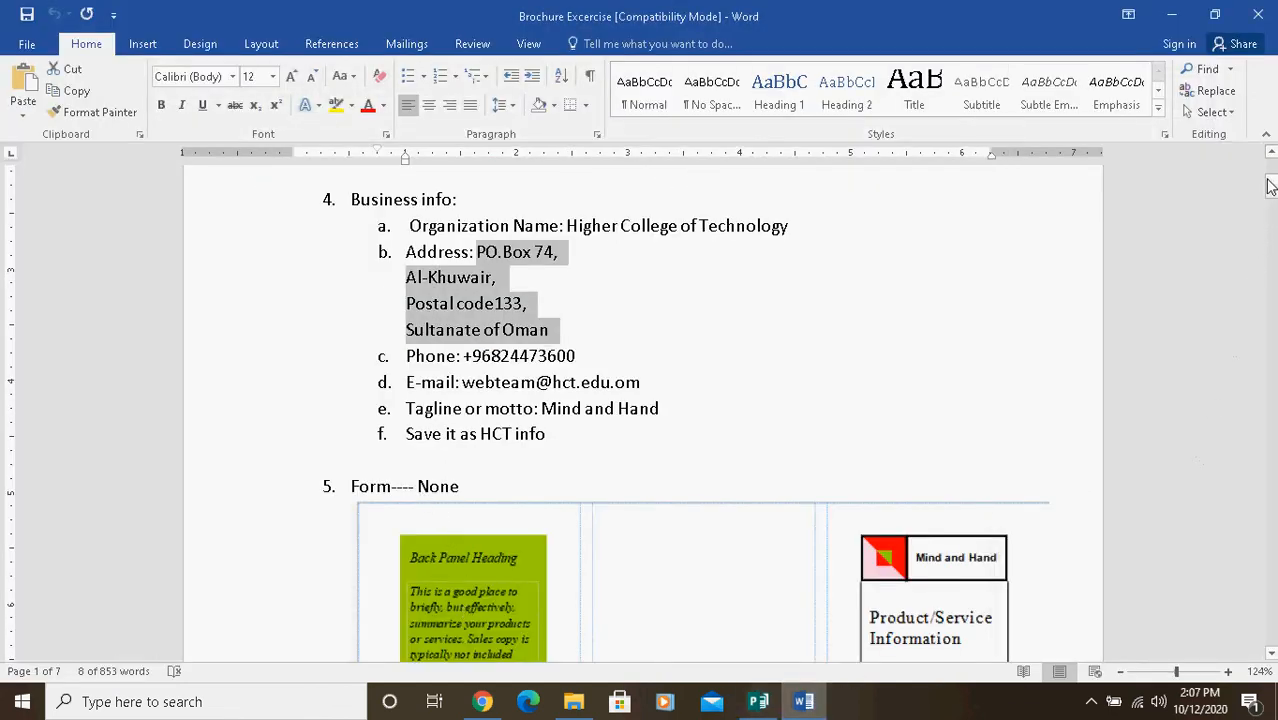
left_click(1271, 653)
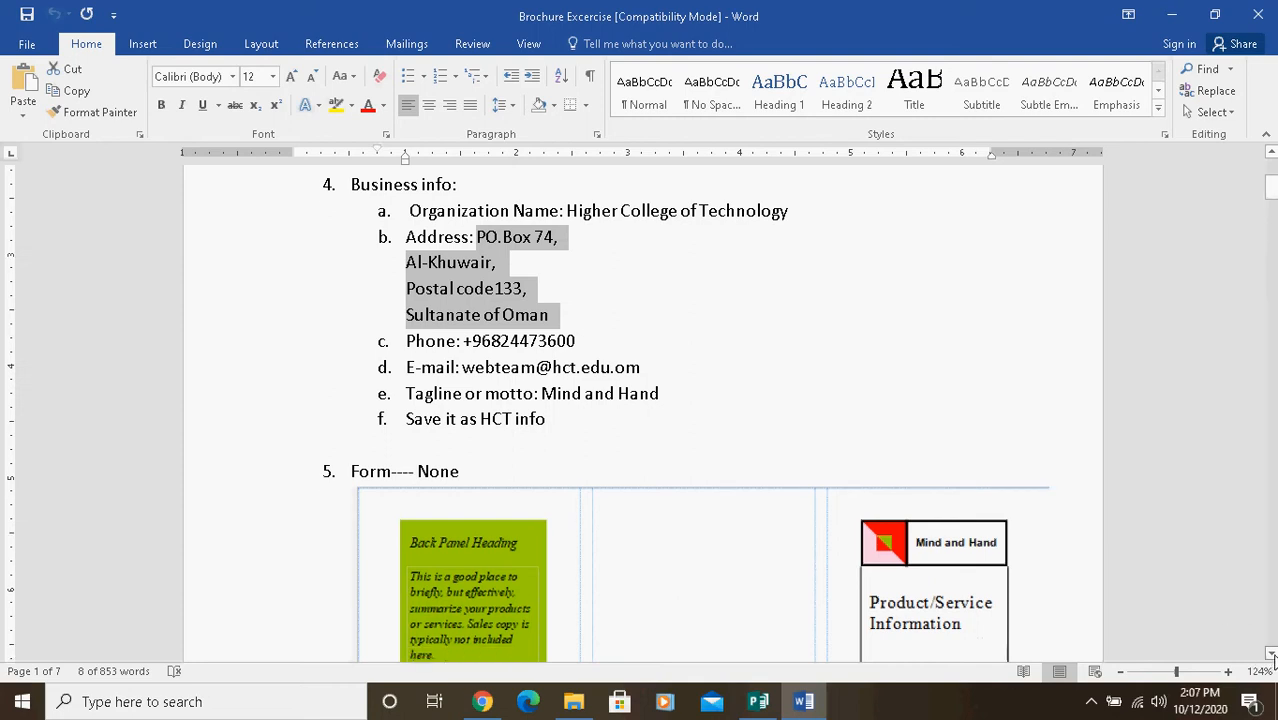
left_click_drag(1271, 653, 1271, 653)
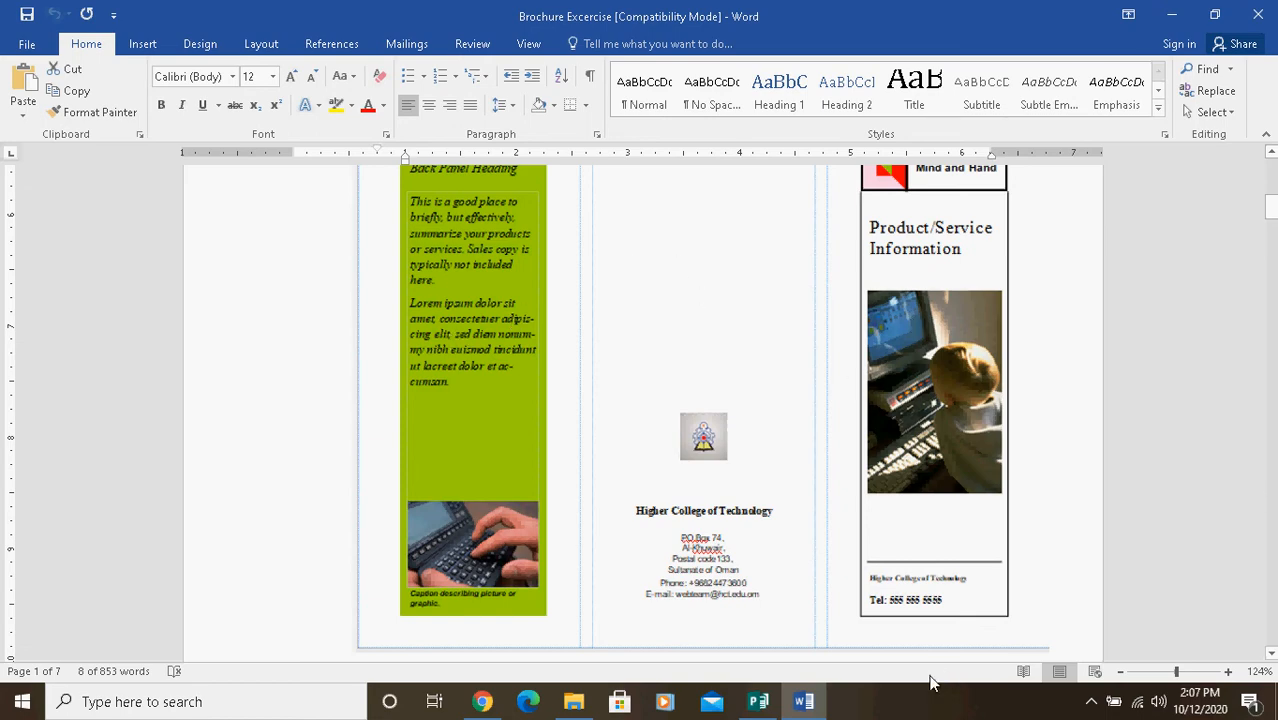
left_click(758, 703)
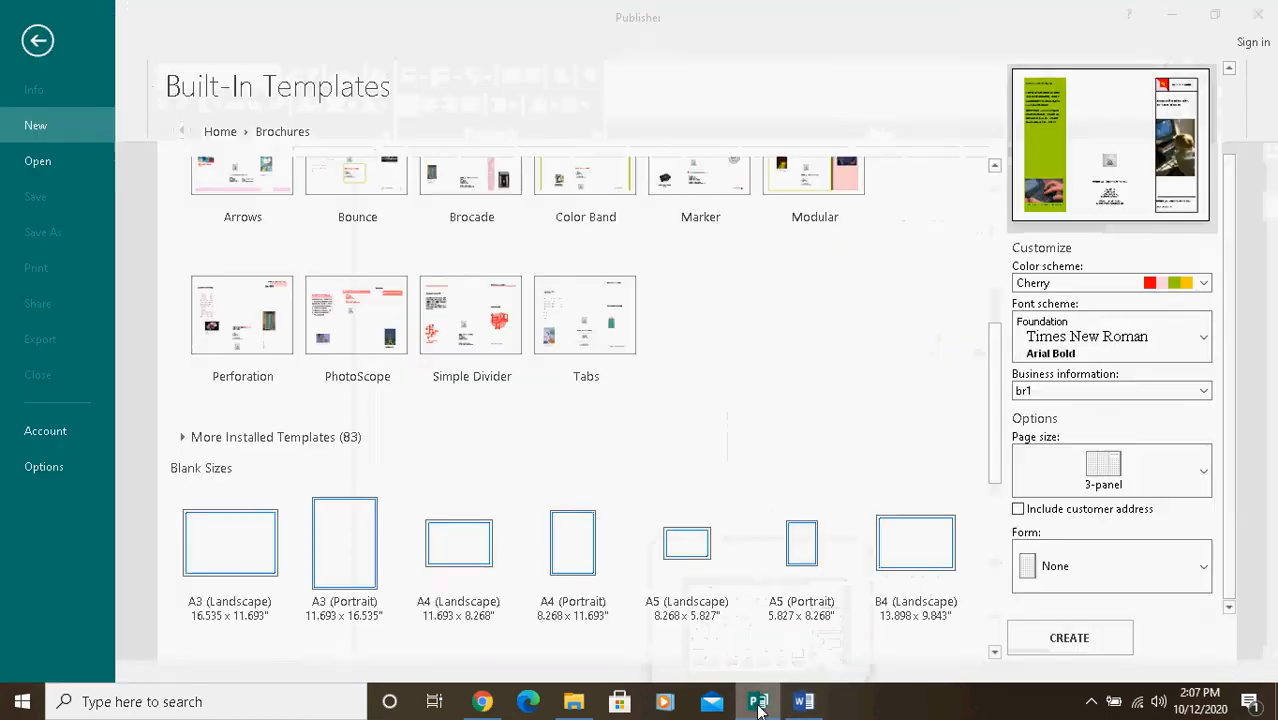
left_click(1079, 649)
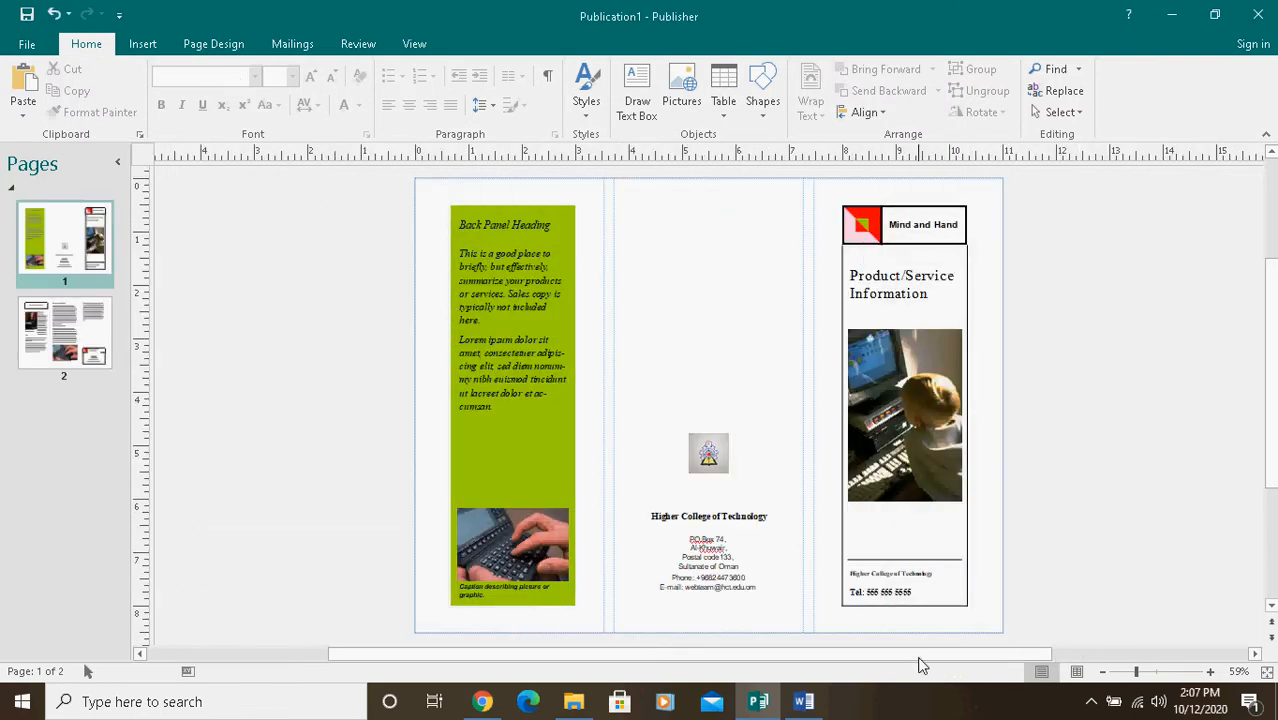
Step: Check the cleared sample brochure in the Word exercise and delete the Back Panel Heading text in Publisher
left_click(801, 704)
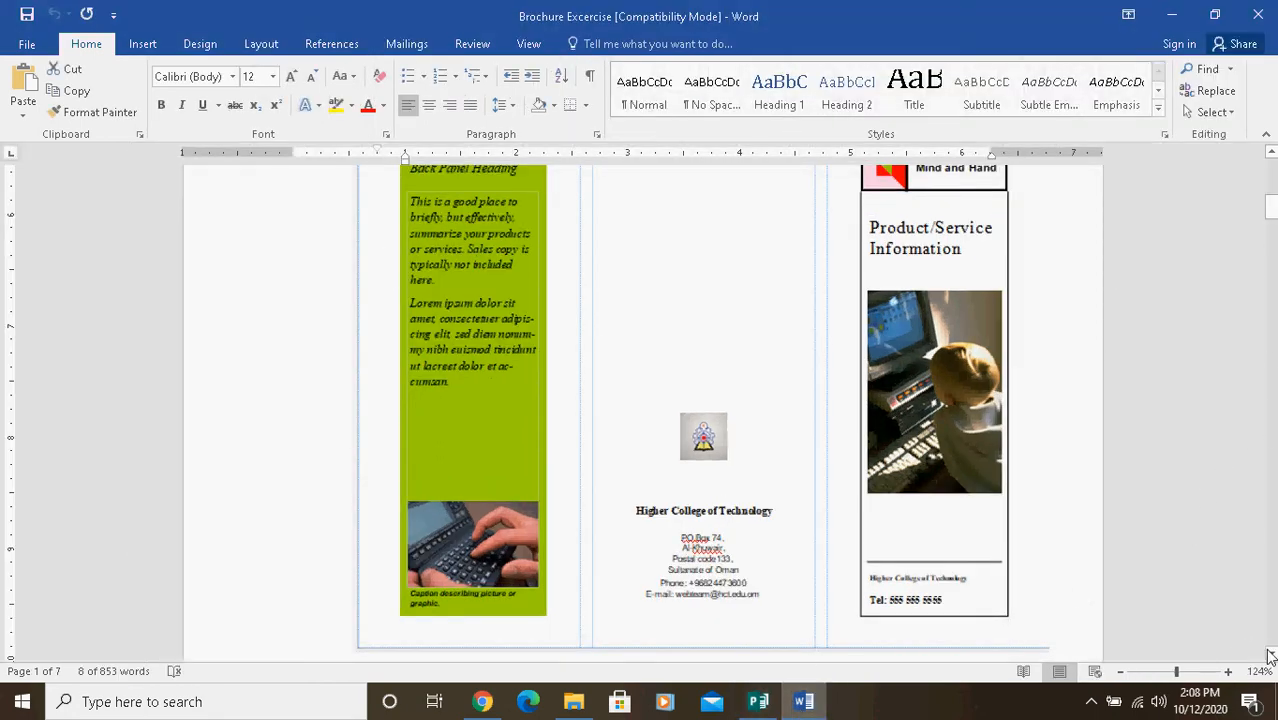
left_click_drag(1270, 655, 1271, 655)
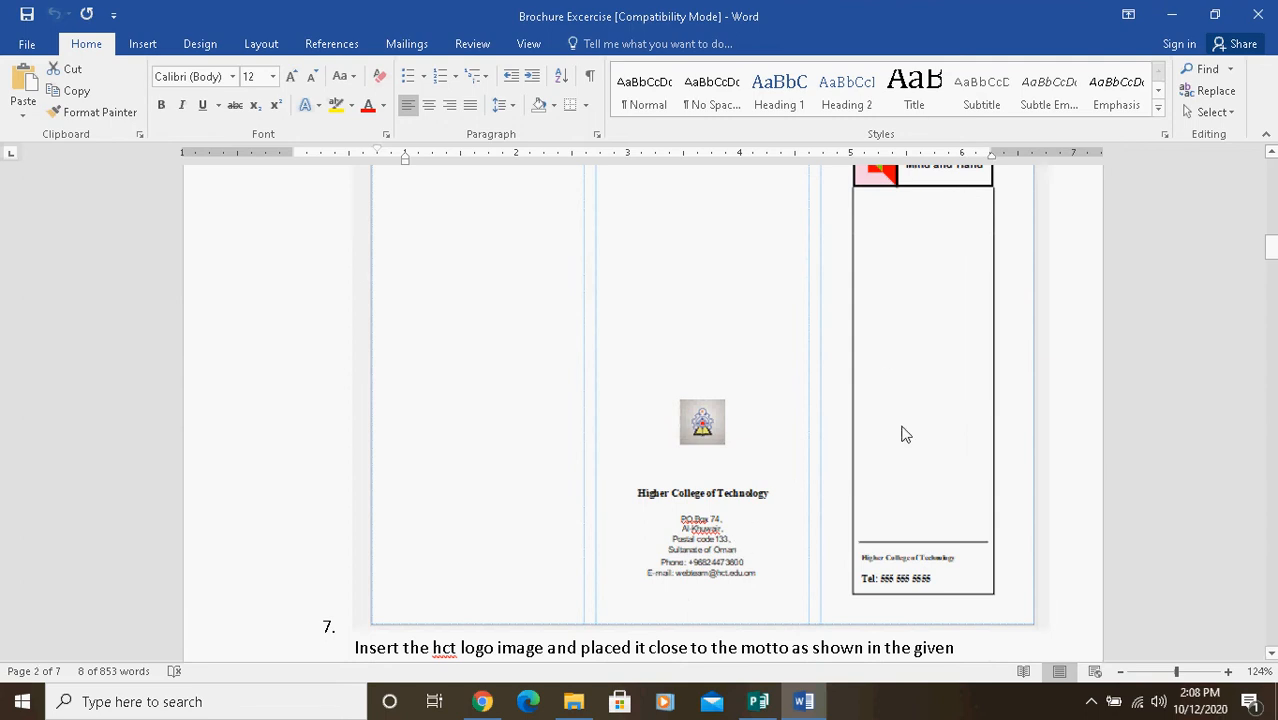
left_click(758, 701)
left_click(497, 228)
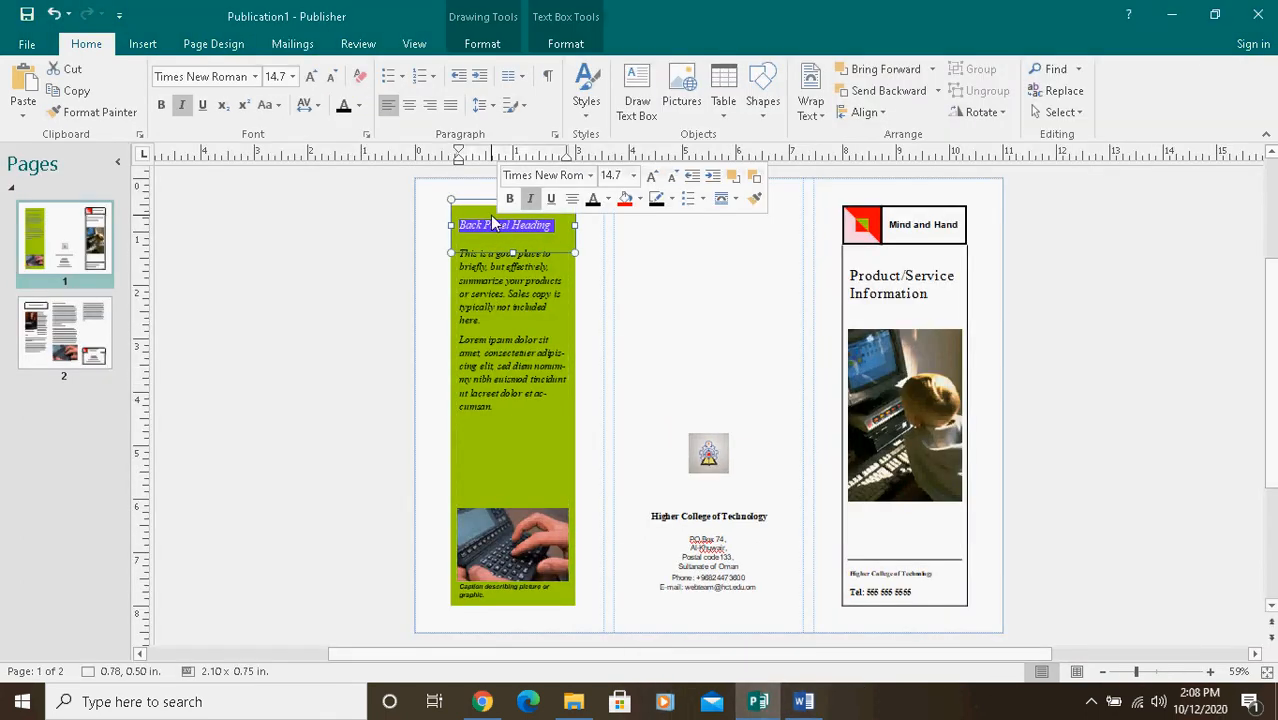
left_click(463, 195)
left_click(466, 212)
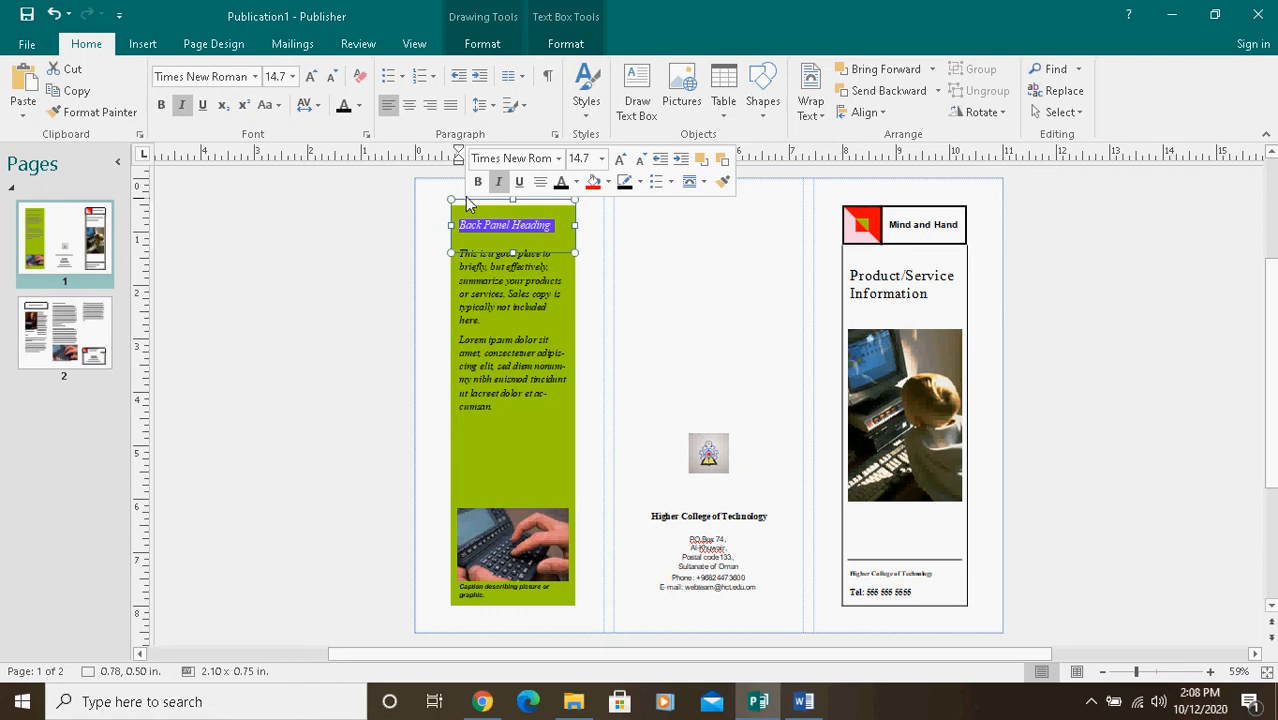
key("Delete")
Step: Delete the body text and the captioned keyboard picture from the green back panel
left_click(505, 293)
key("ctrl+a")
key("Delete")
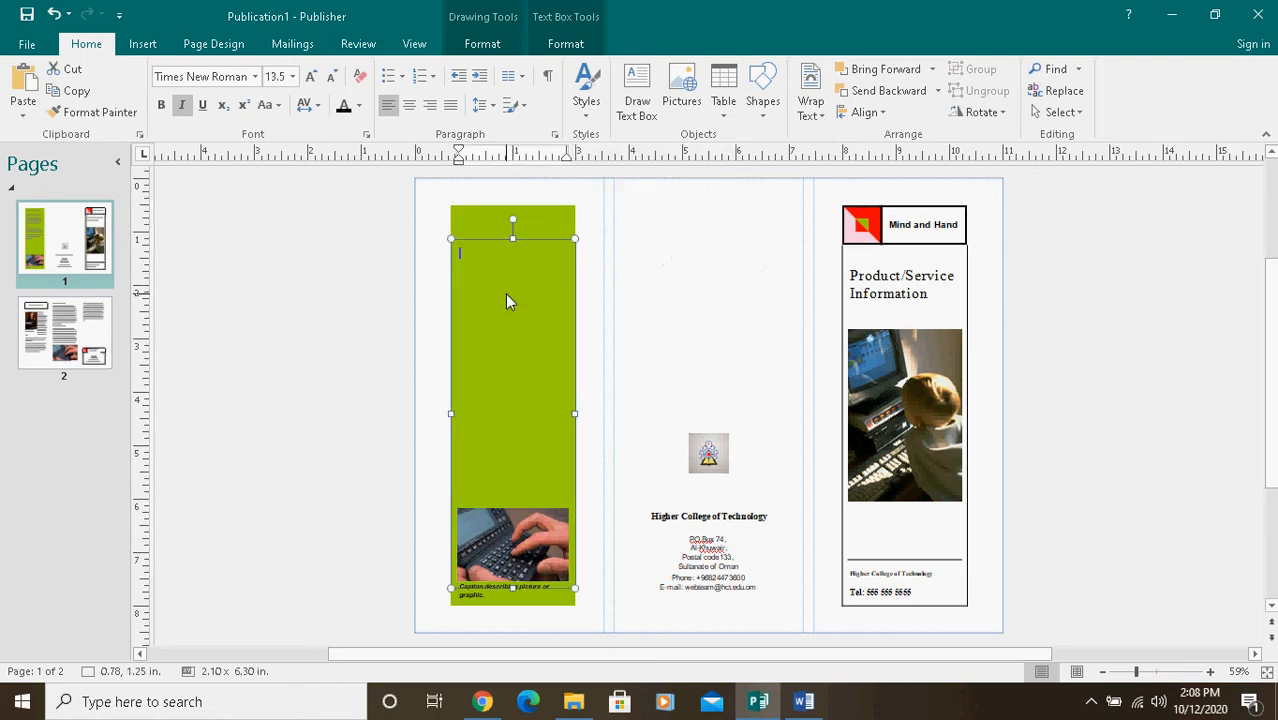
left_click(522, 562)
key("Delete")
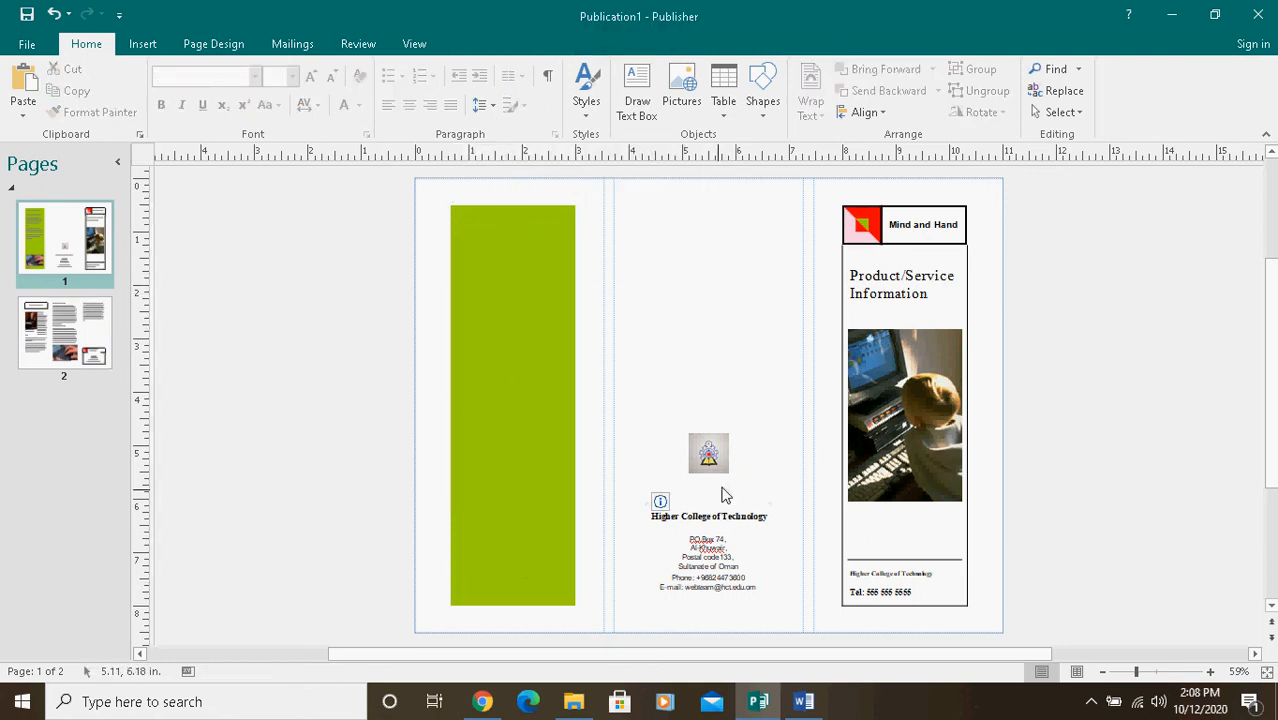
Step: Delete the child-at-computer picture and the Product/Service Information title from the front panel
left_click(893, 395)
key("Delete")
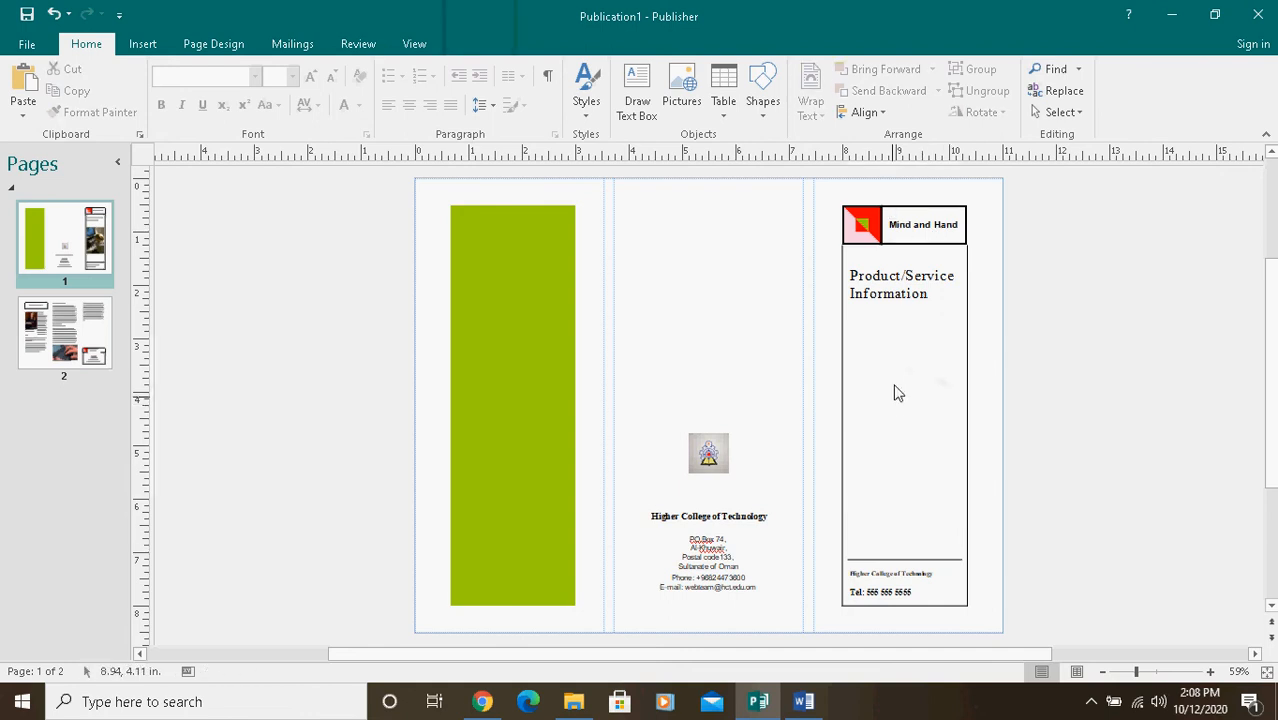
triple_click(903, 293)
left_click(886, 262)
key("Delete")
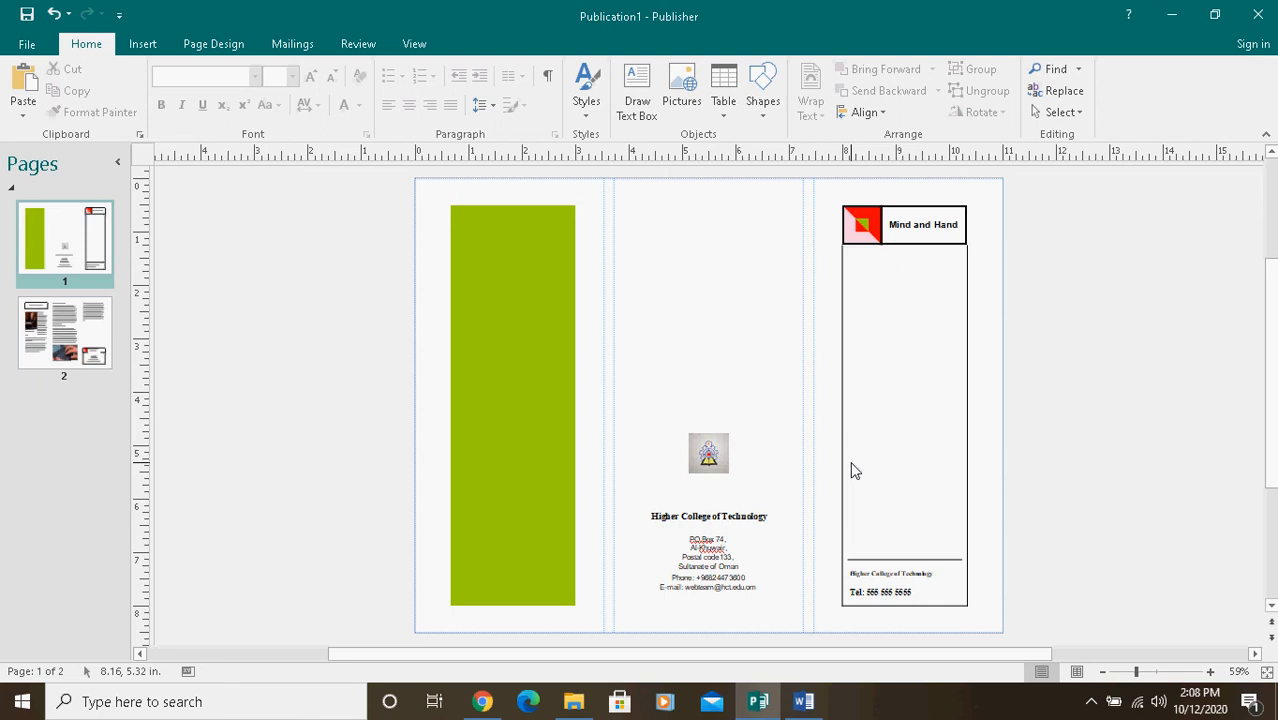
left_click(901, 595)
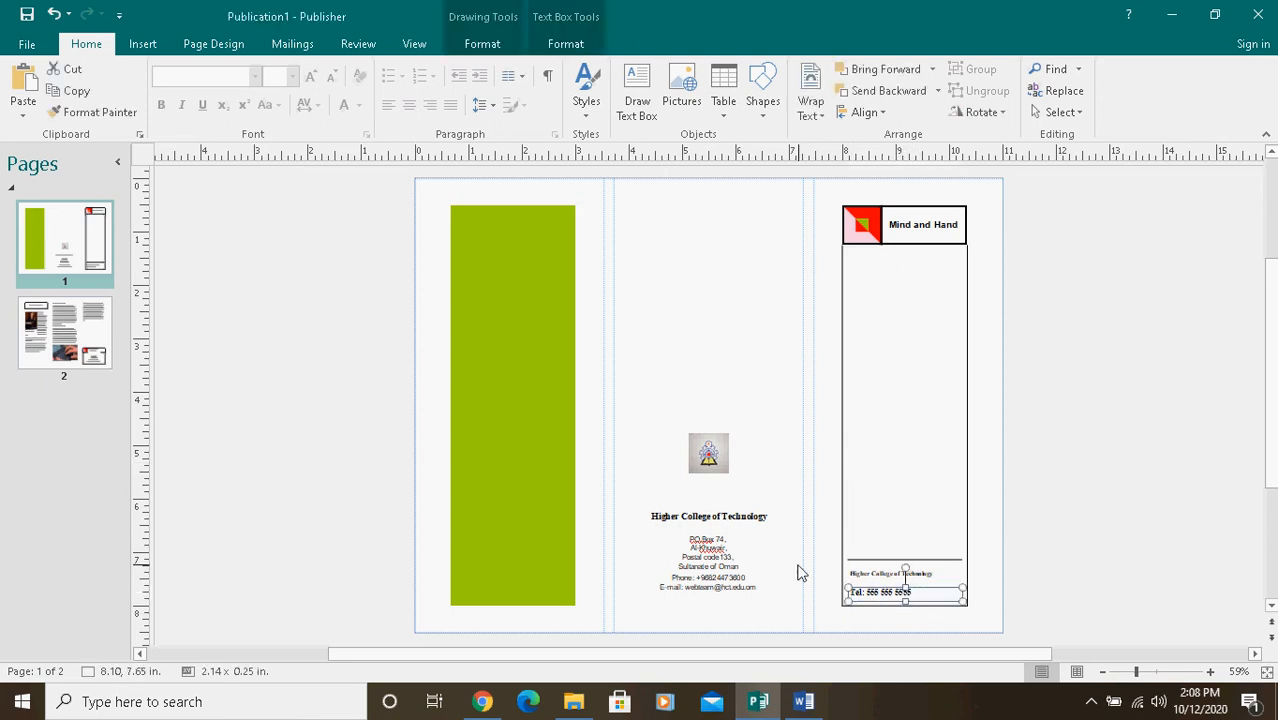
Step: Check step 7 of the Word exercise and move the hct logo over the placeholder logo beside the Mind and Hand motto
left_click(804, 701)
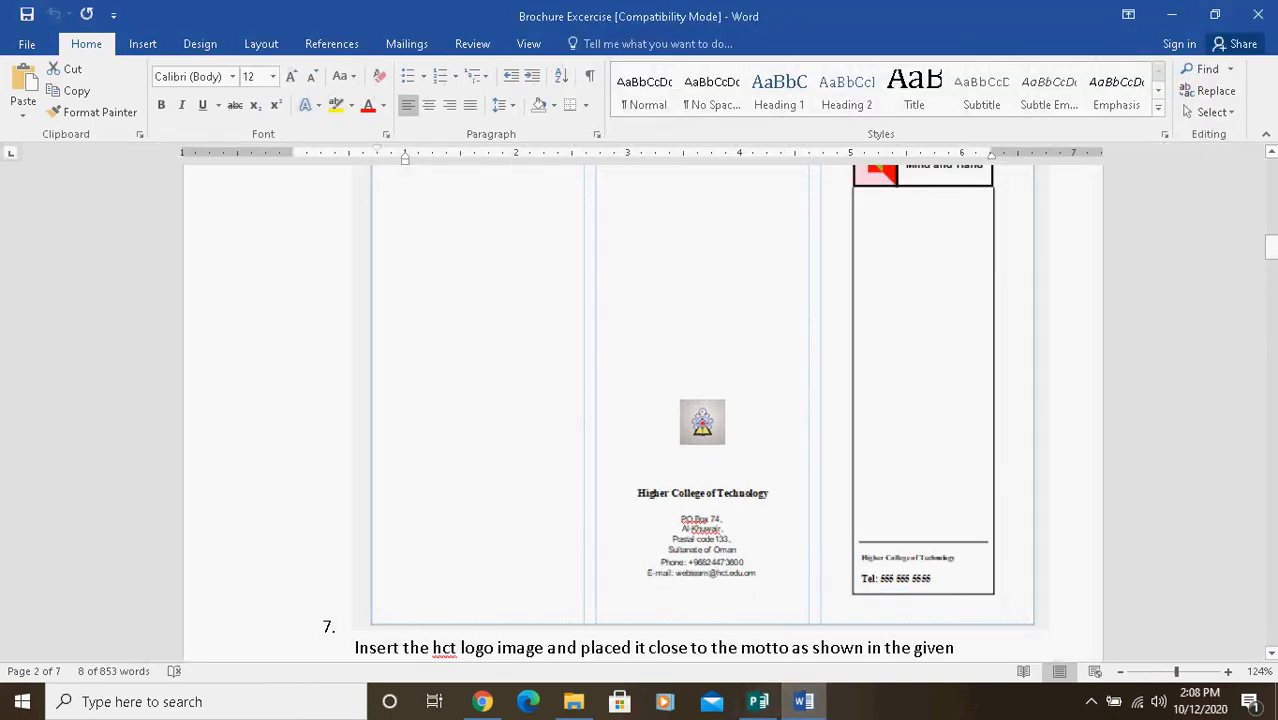
left_click(1270, 655)
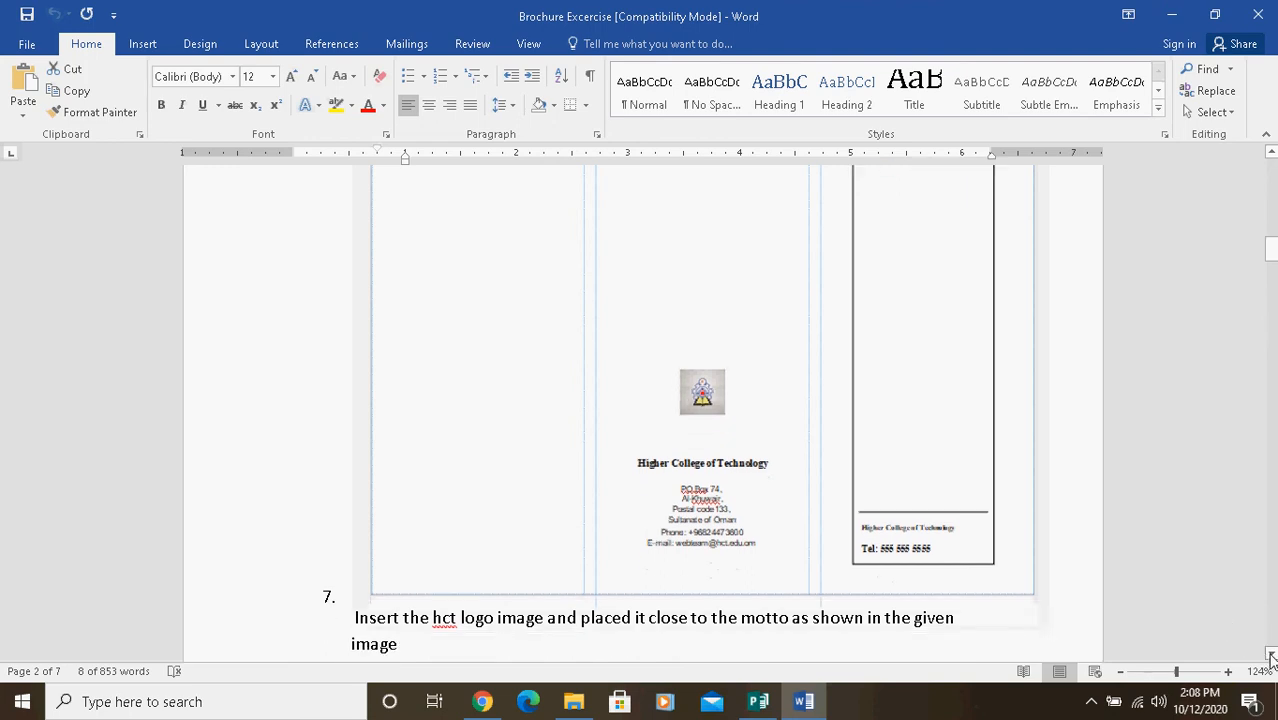
left_click(1271, 656)
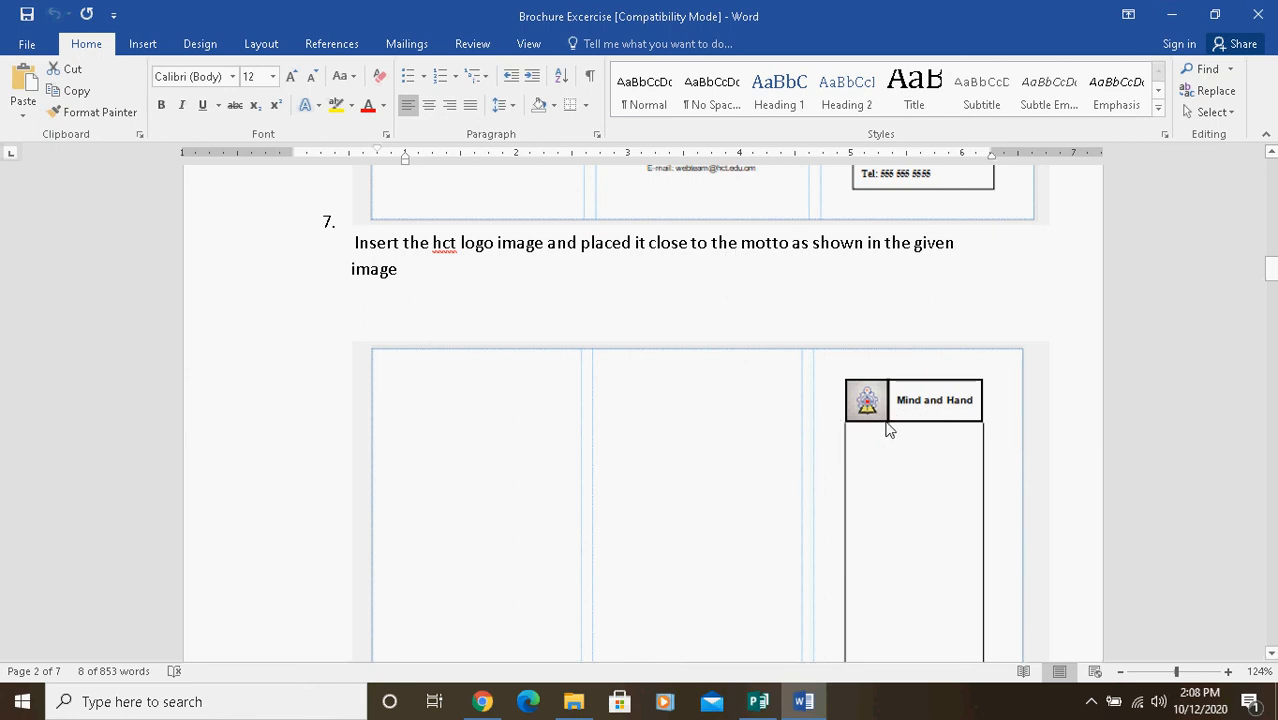
left_click(758, 703)
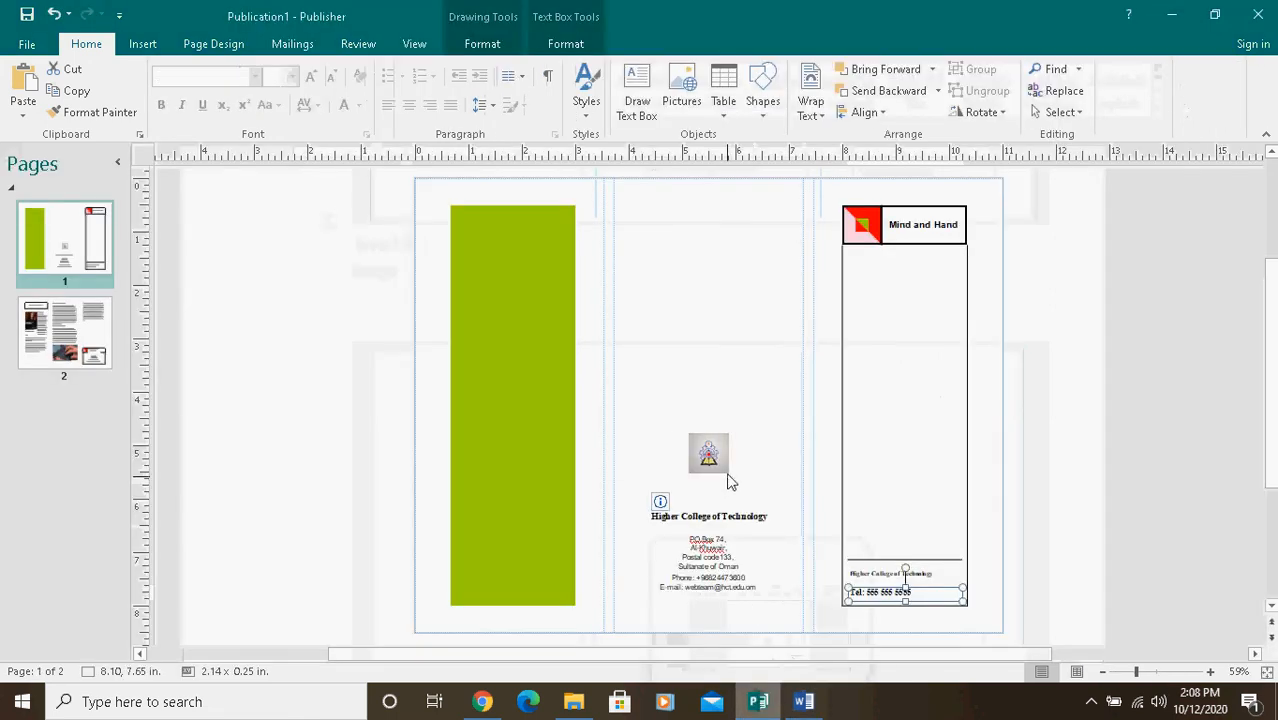
left_click(712, 458)
left_click_drag(712, 460, 866, 230)
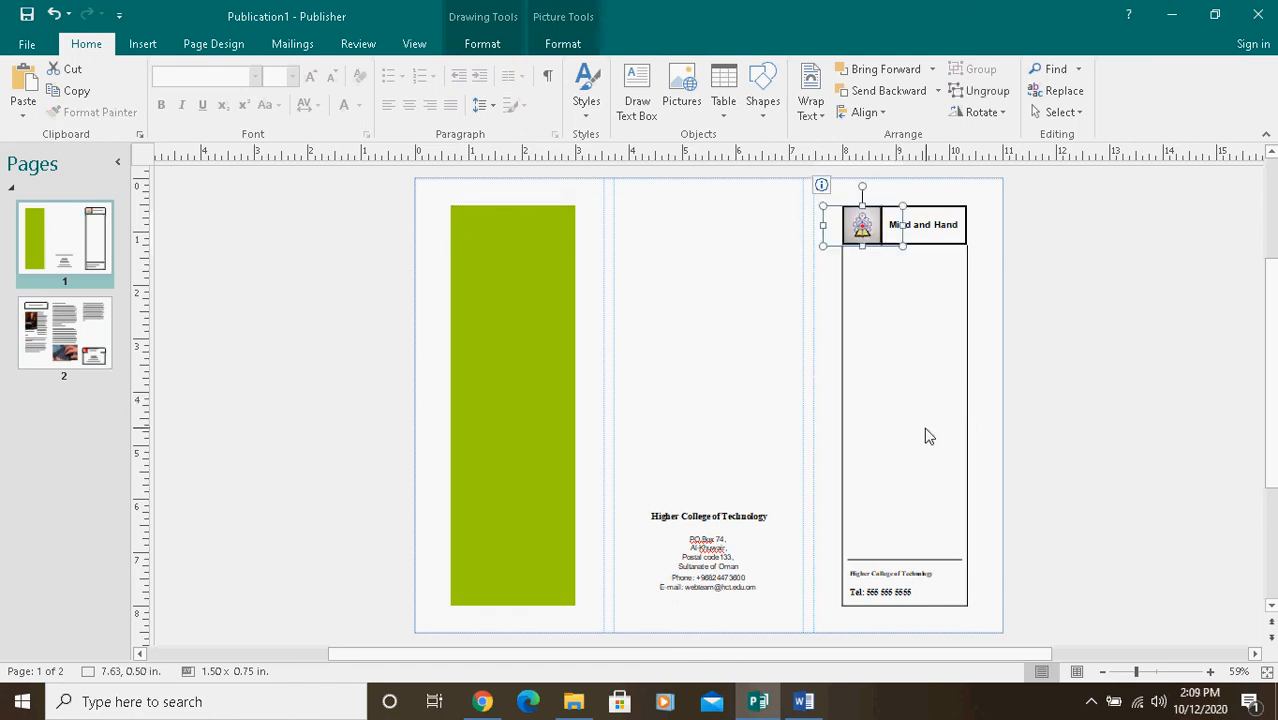
Step: Review the opening brochure steps at the start of the Word exercise and return to Publisher
left_click(803, 701)
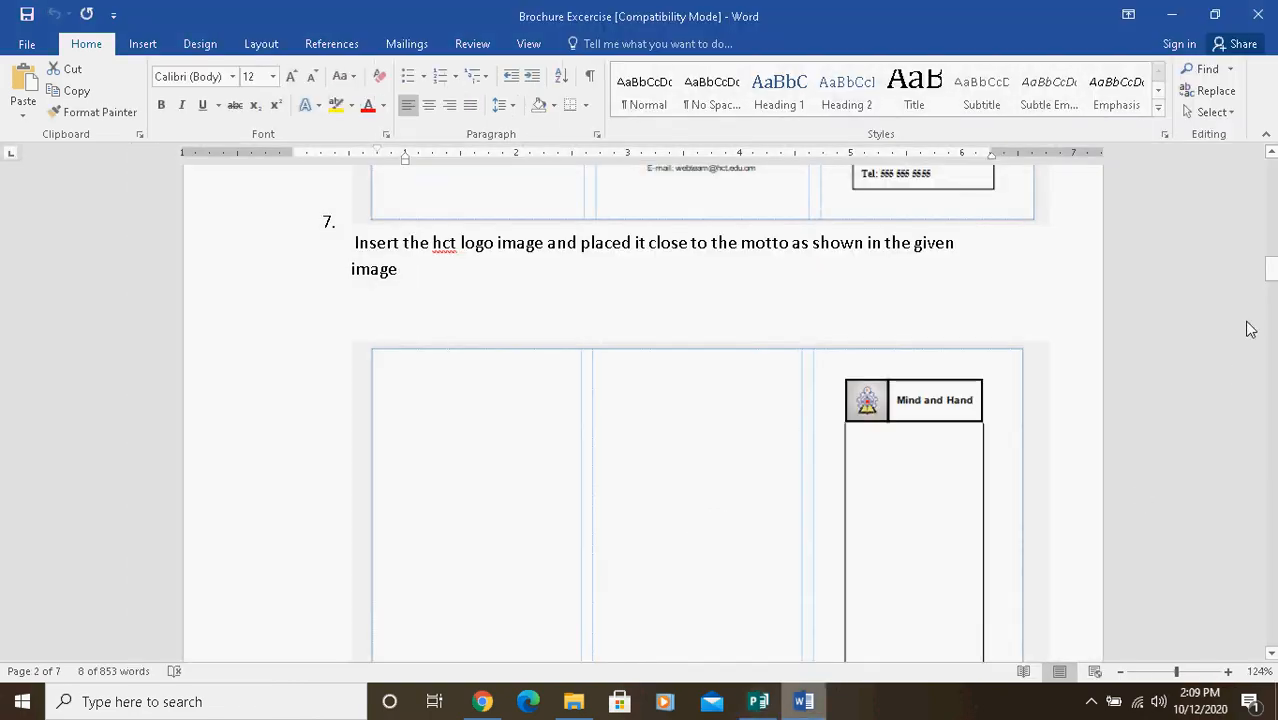
left_click_drag(1271, 268, 1258, 178)
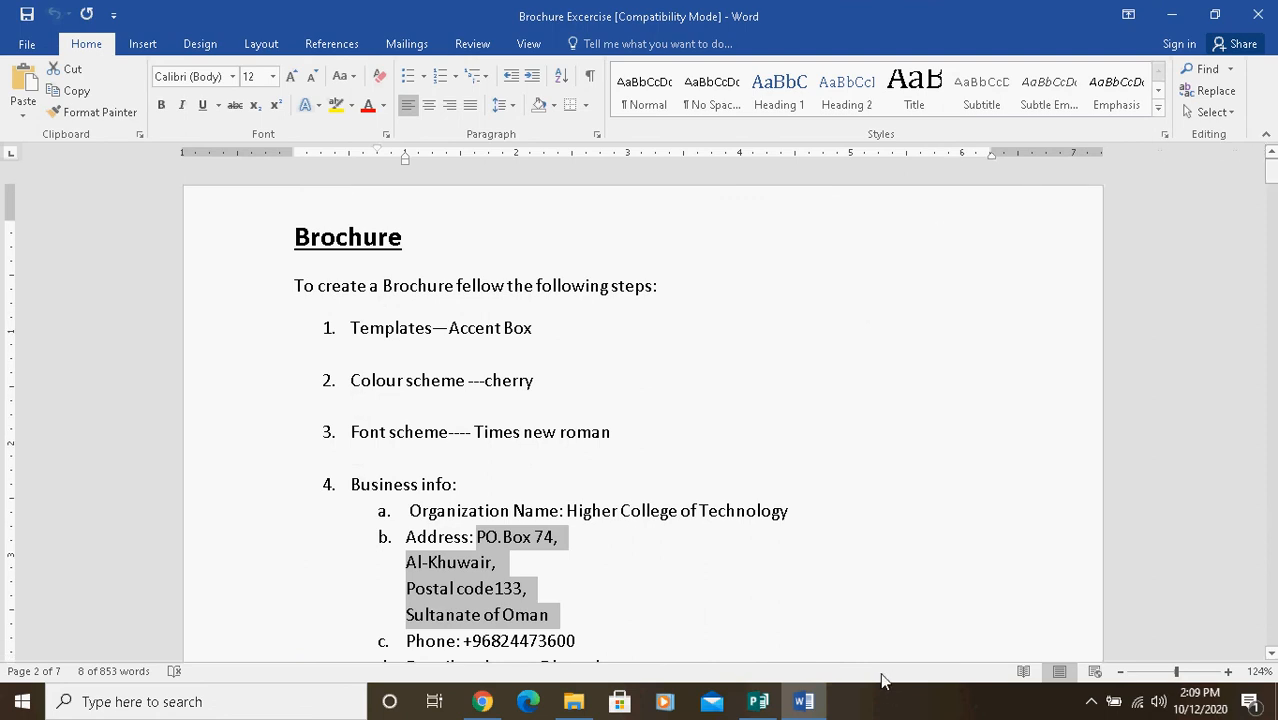
left_click(758, 701)
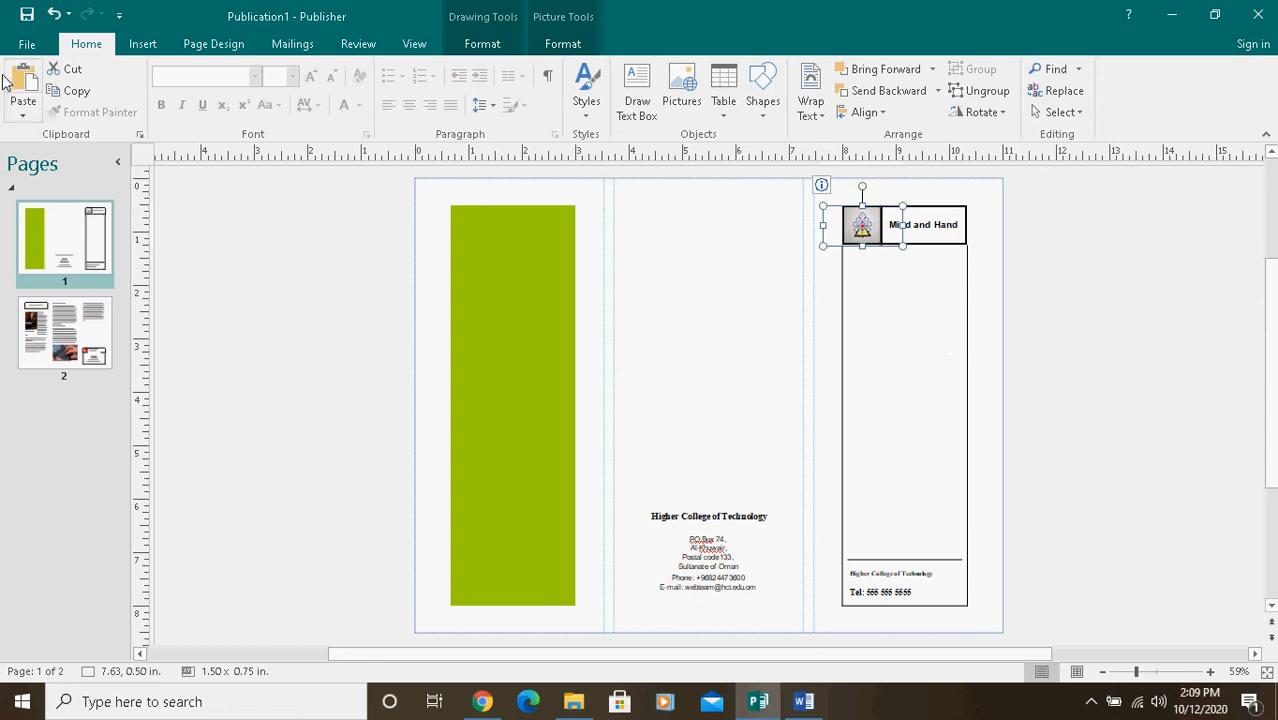
Step: Save the publication to the Desktop as "part 1- ms publisherr-brochuer" in Publisher Files format
left_click(27, 44)
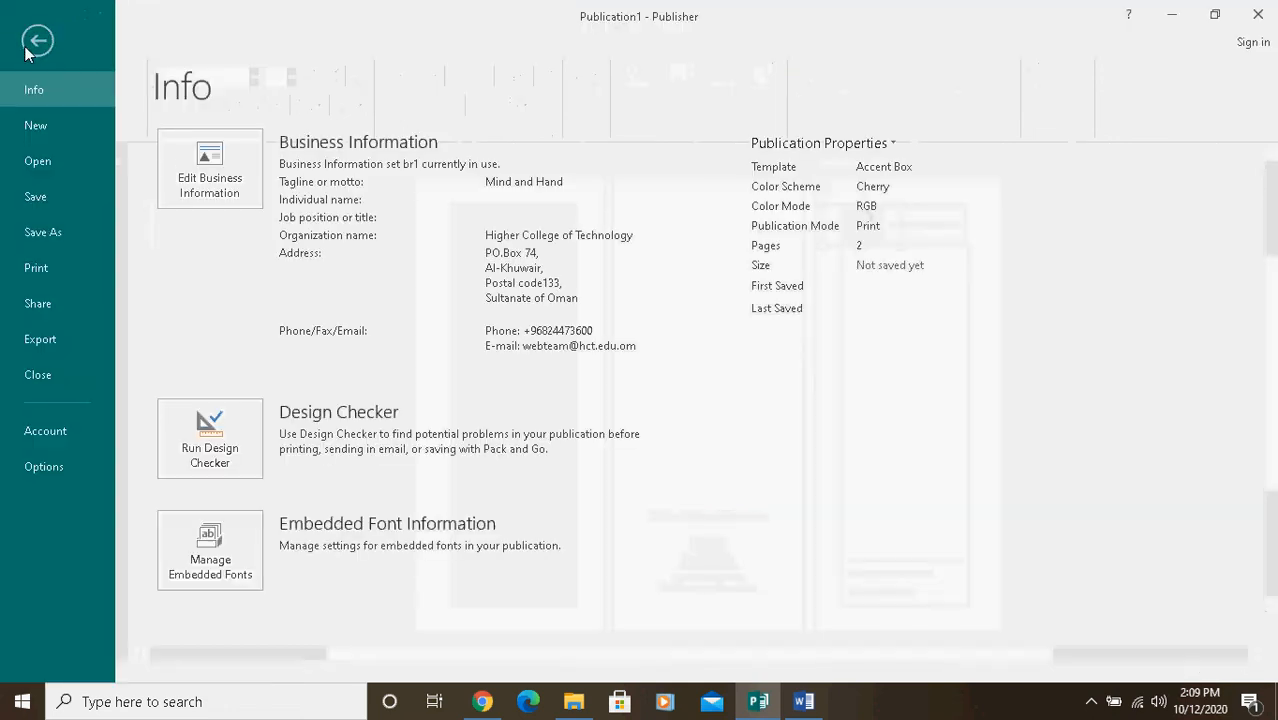
left_click(48, 243)
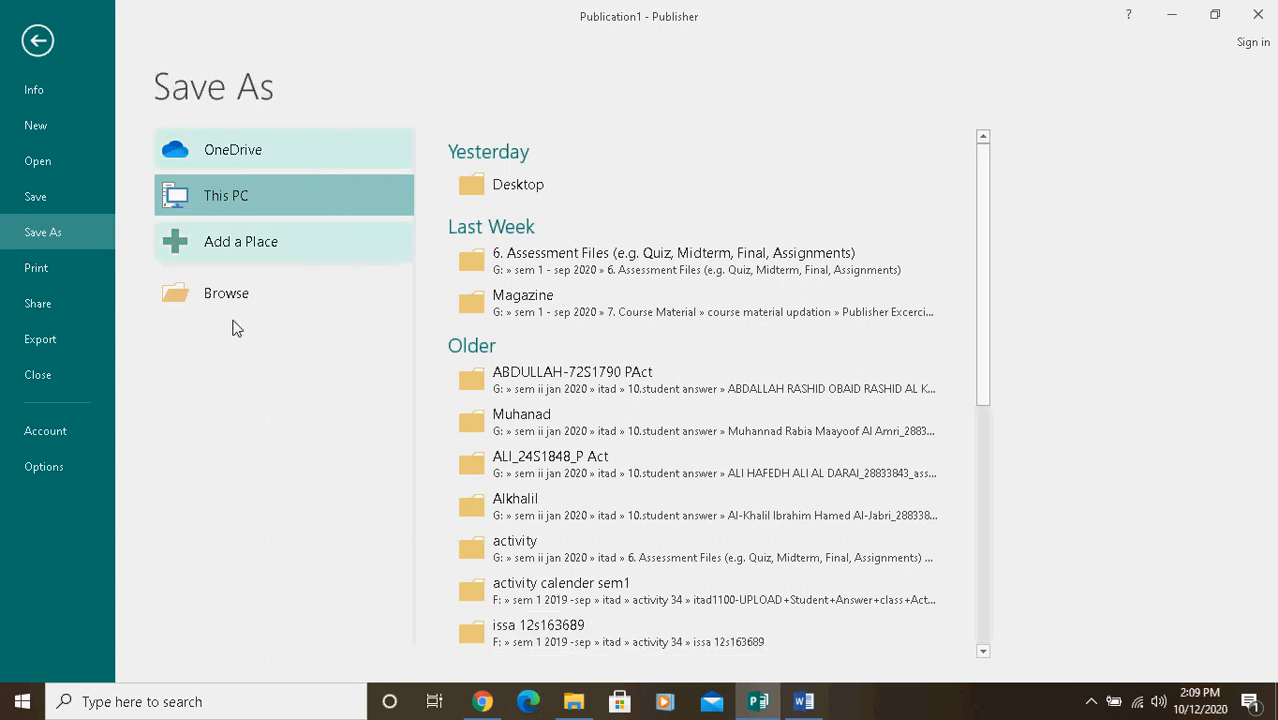
left_click(505, 190)
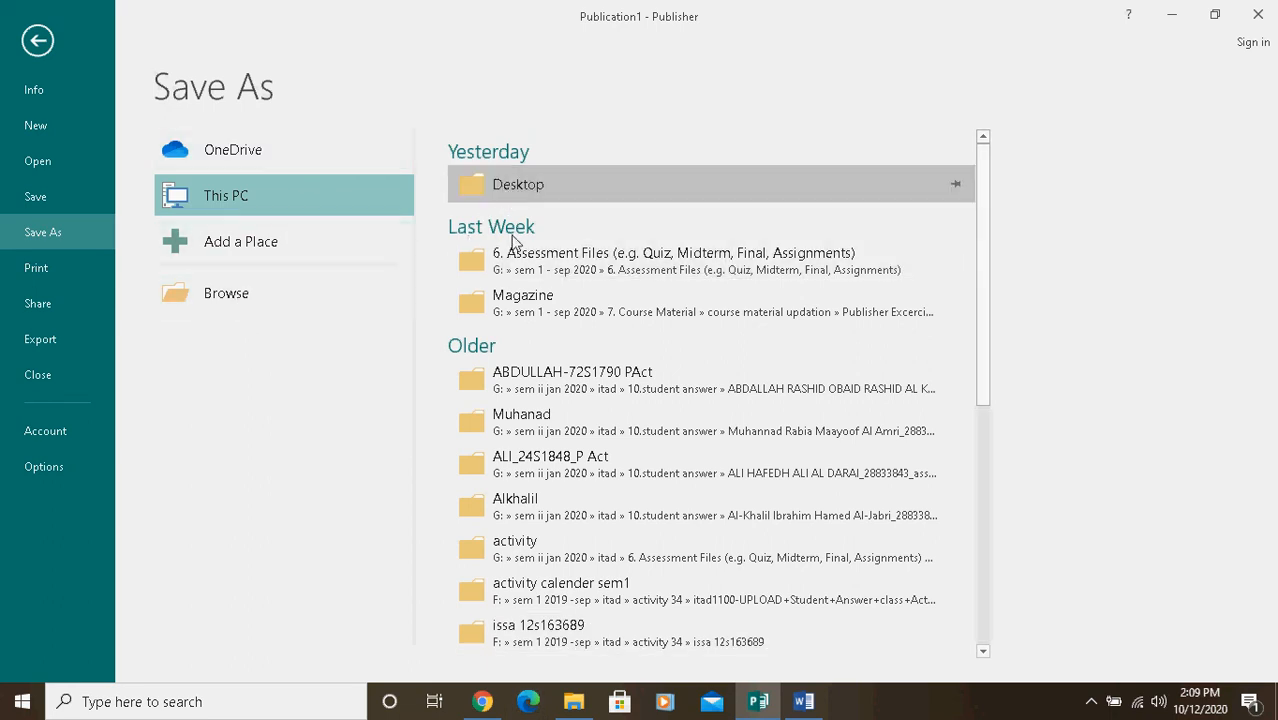
type("pa")
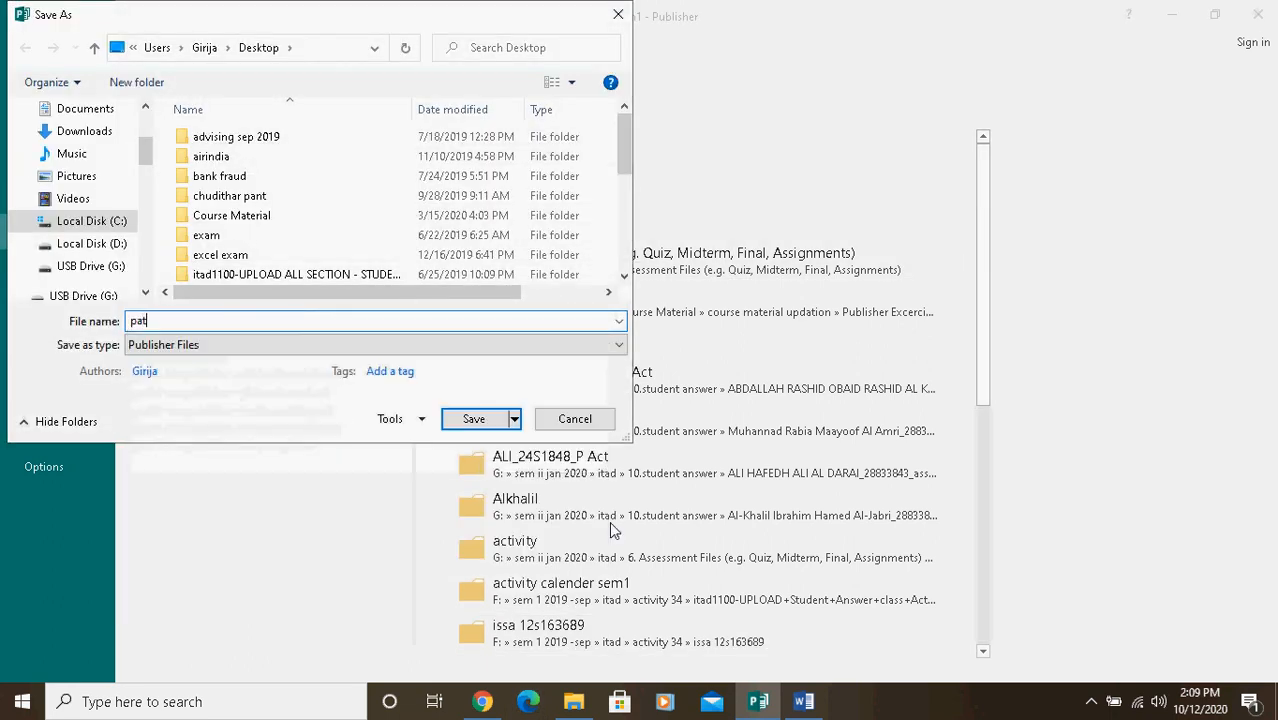
type("rt 1- ")
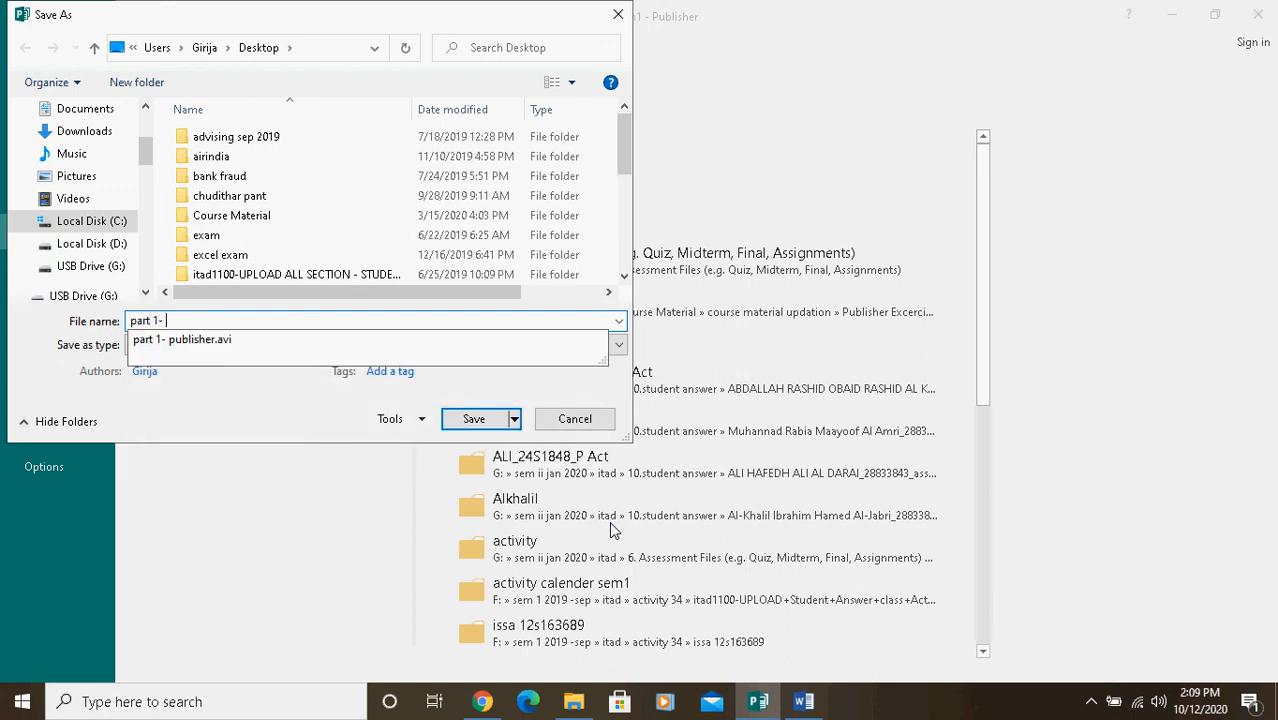
type("ms publisherr-brochuer")
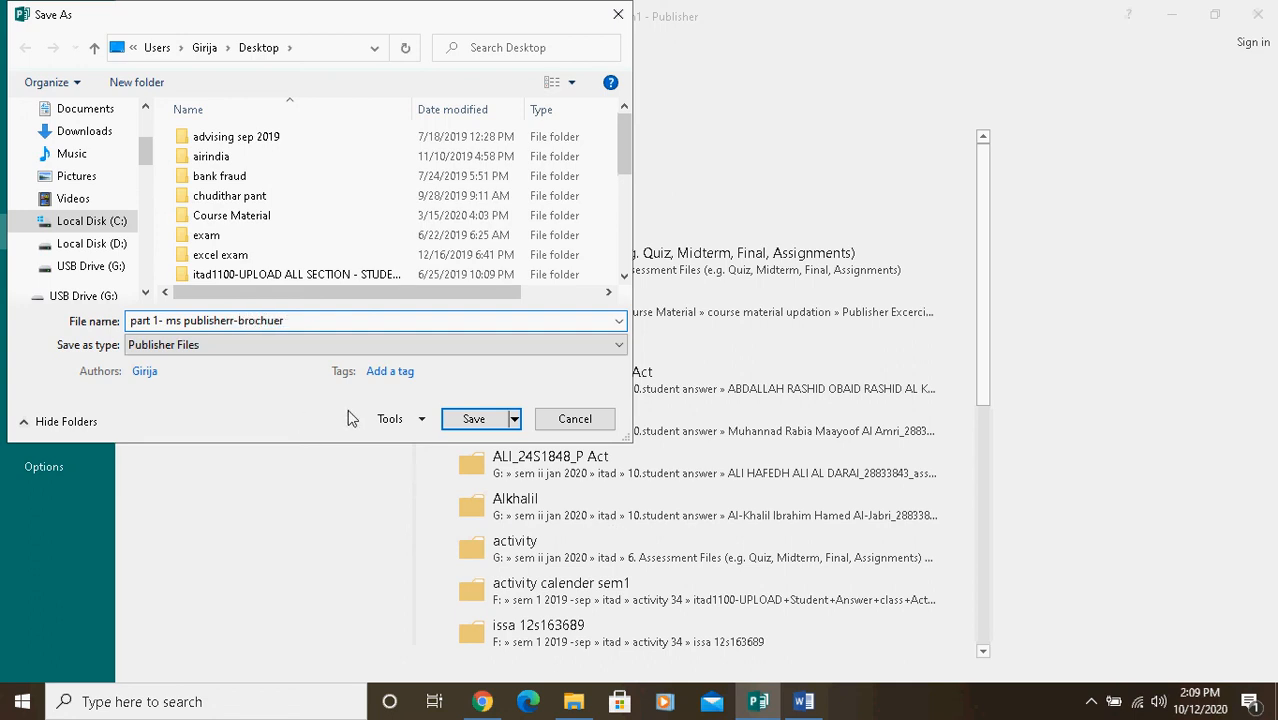
left_click(478, 419)
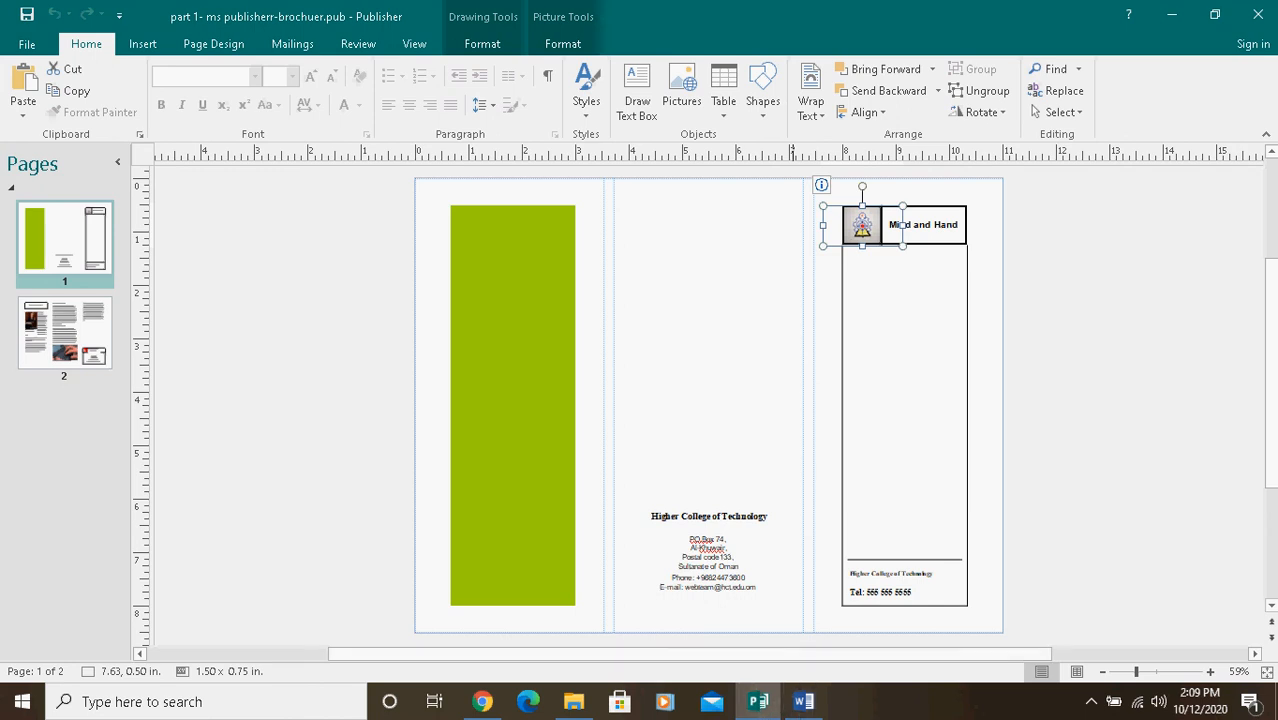
right_click(1095, 708)
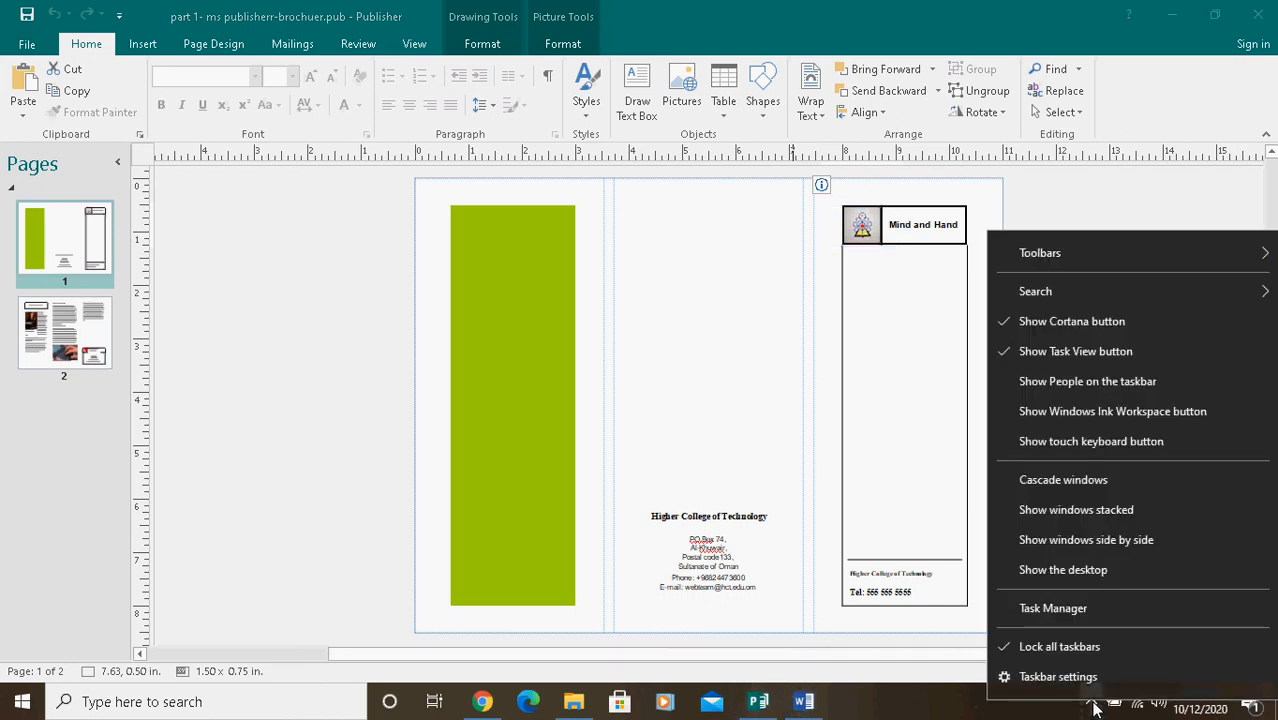
left_click(1093, 706)
left_click(1093, 706)
left_click(1093, 706)
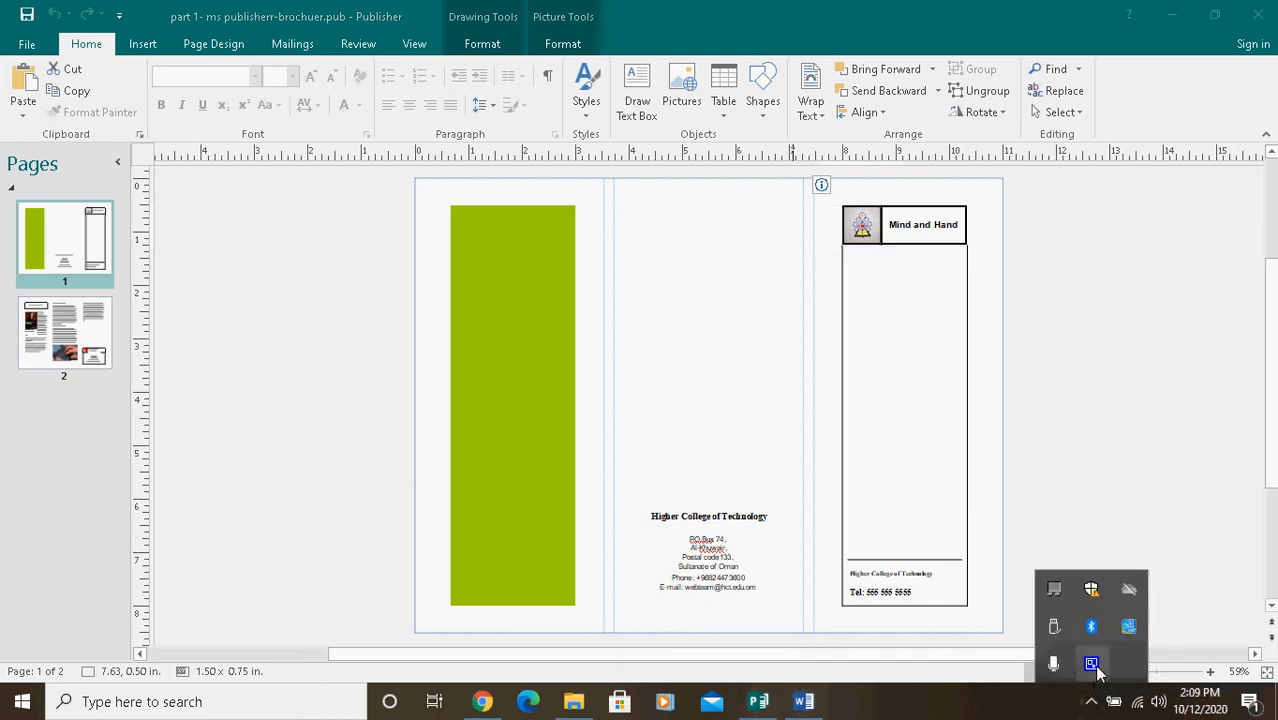